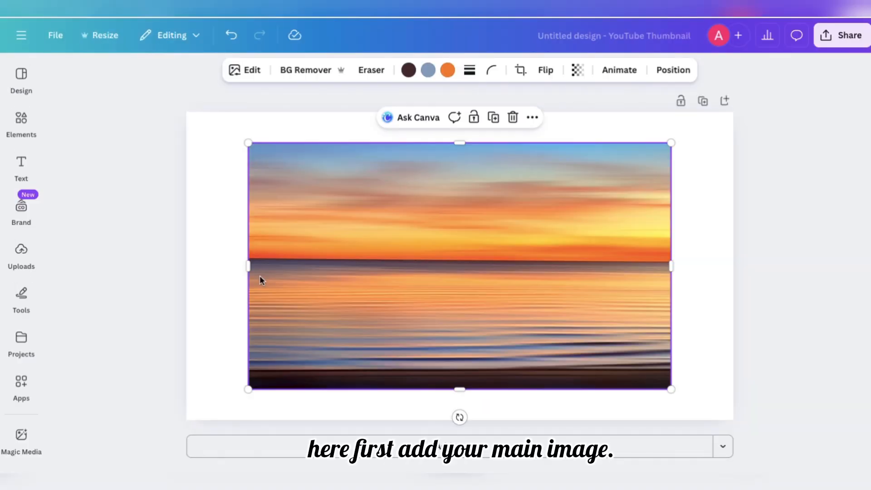
Enlarge the sunset image from its opposite corners so it covers the full canvas.
click(379, 234)
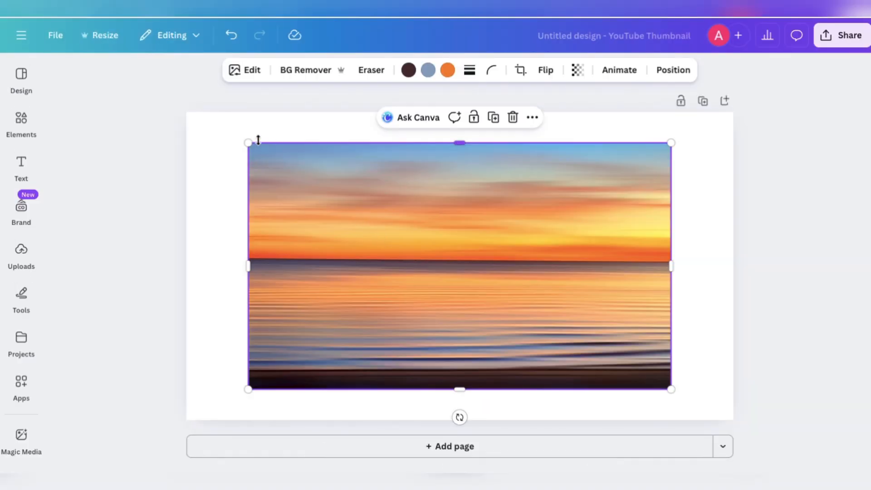
drag(248, 143, 183, 115)
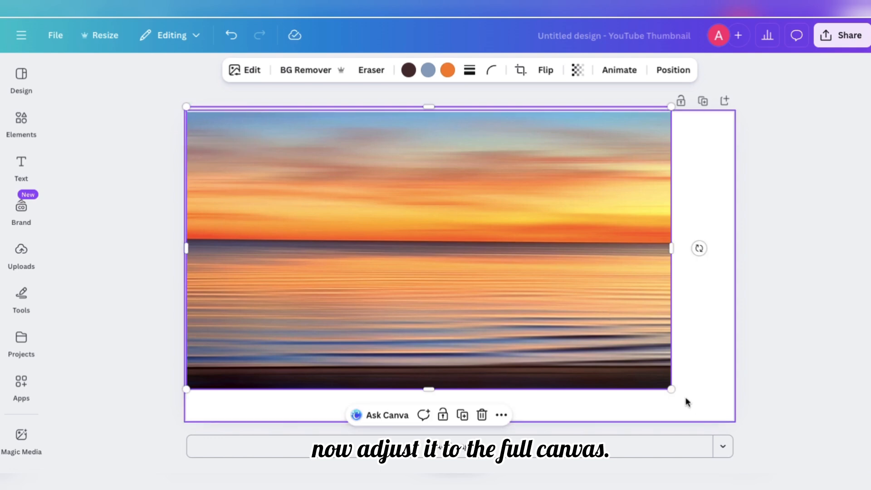
drag(672, 389, 736, 423)
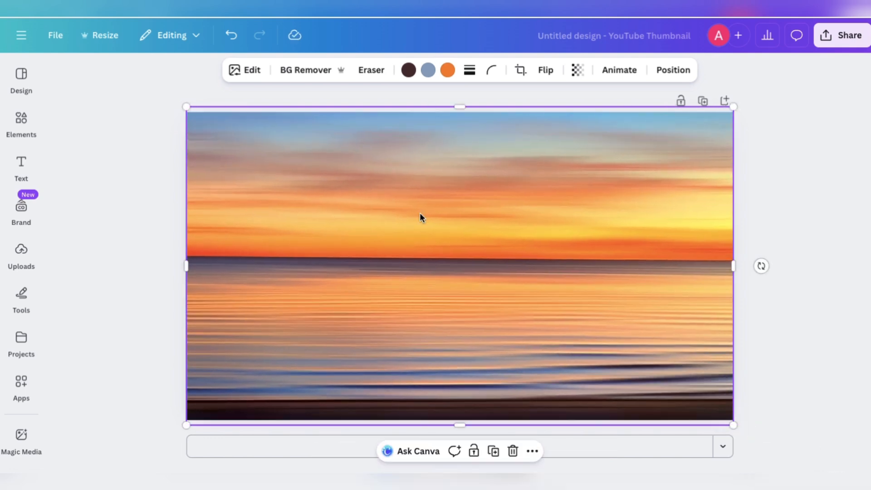
Add a heading to the canvas and replace its placeholder text with "beach".
click(21, 166)
click(143, 268)
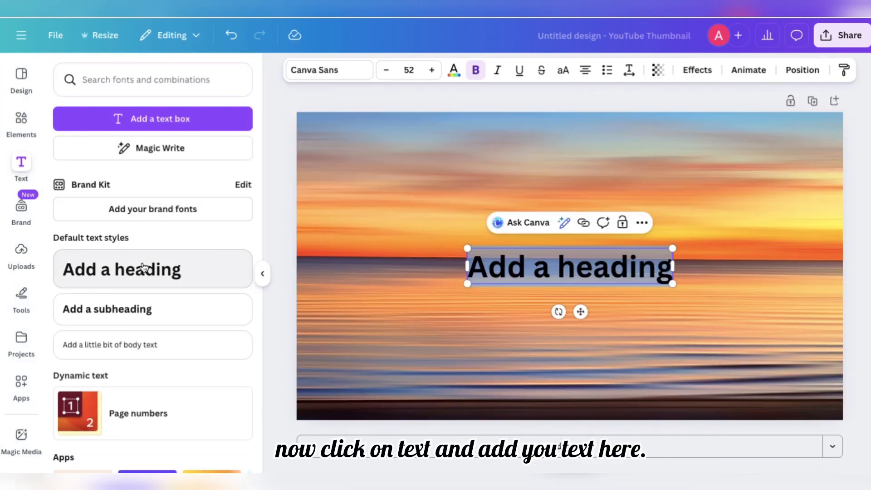
click(262, 274)
double_click(475, 268)
key(BackSpace)
key(BackSpace)
key(BackSpace)
key(BackSpace)
key(BackSpace)
key(BackSpace)
key(BackSpace)
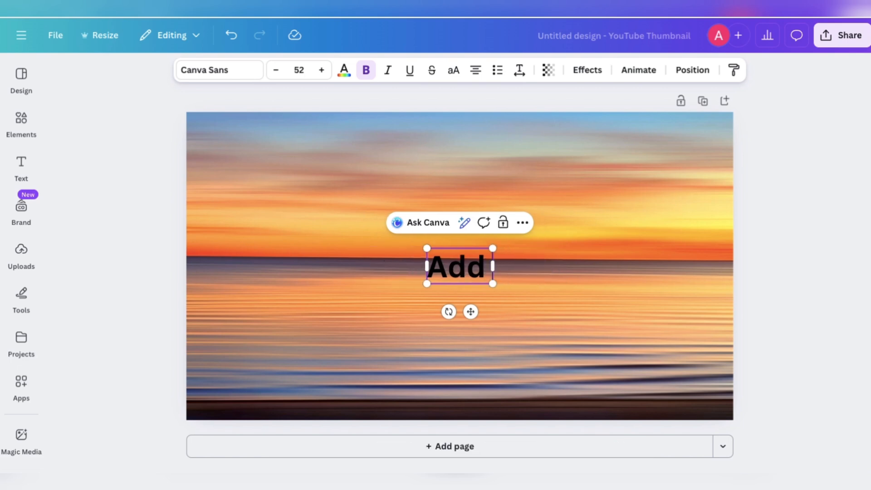
text(beach)
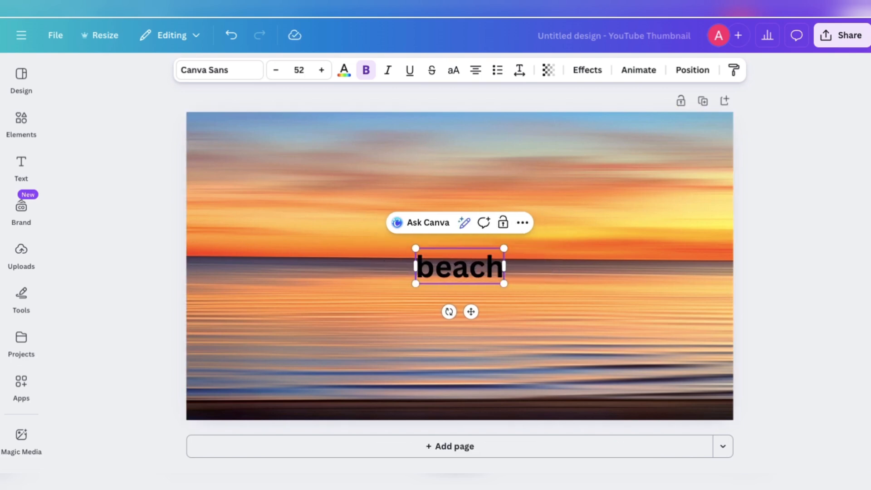
Change the text colour of the word "beach" to white.
double_click(474, 268)
click(345, 73)
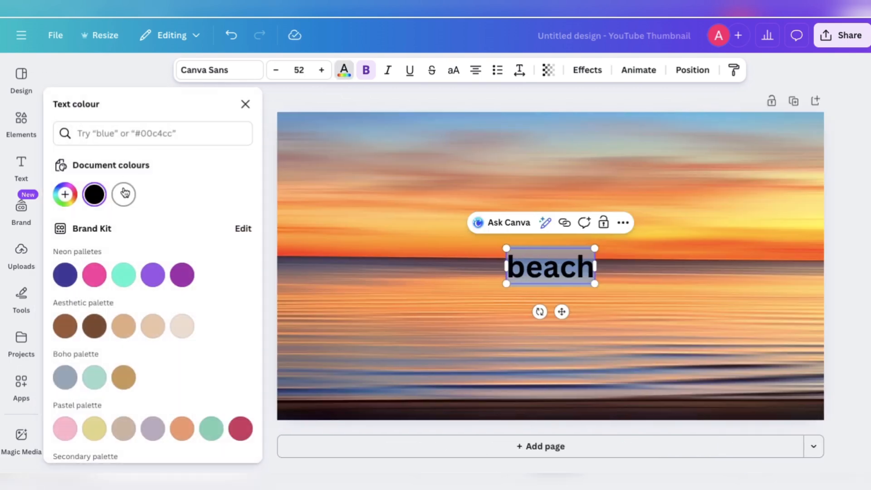
click(125, 192)
click(243, 104)
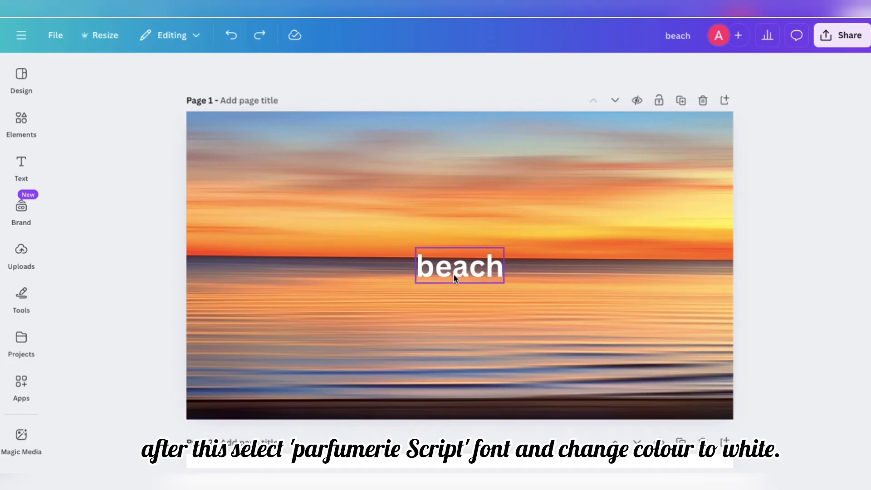
Search the fonts for "parf" and apply Parfumerie Script to the word "beach".
click(453, 274)
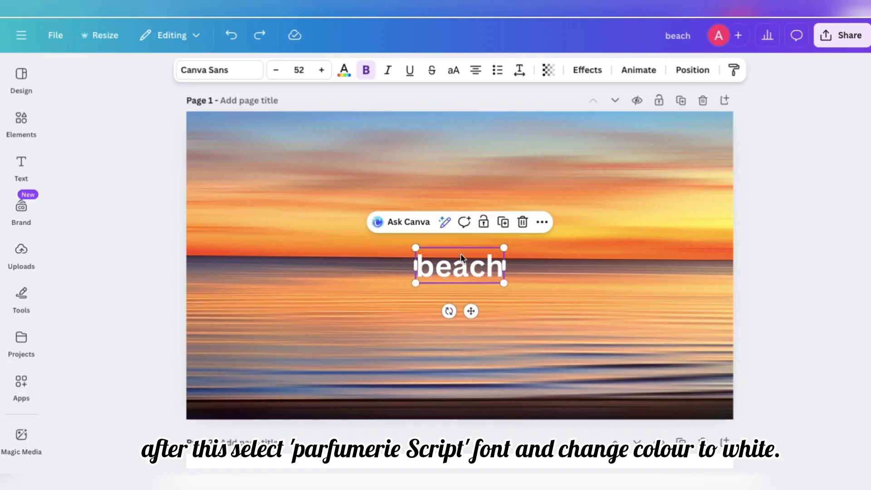
double_click(461, 253)
click(214, 70)
text(parf)
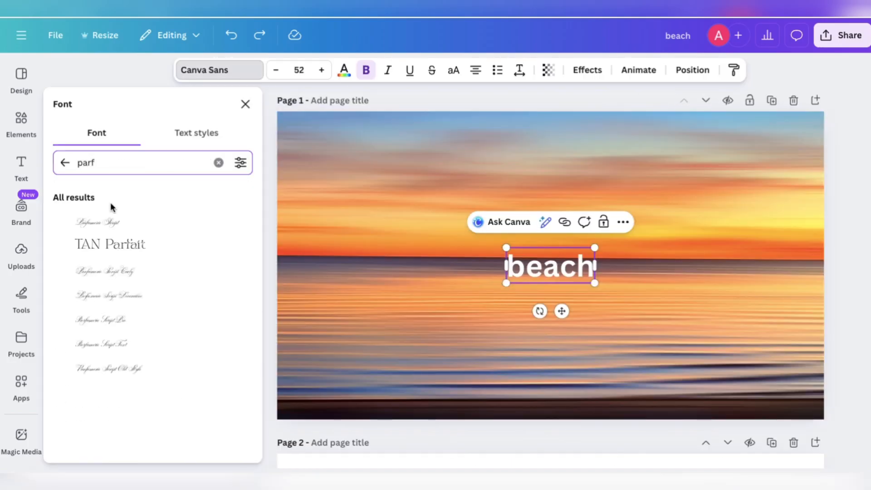
click(90, 229)
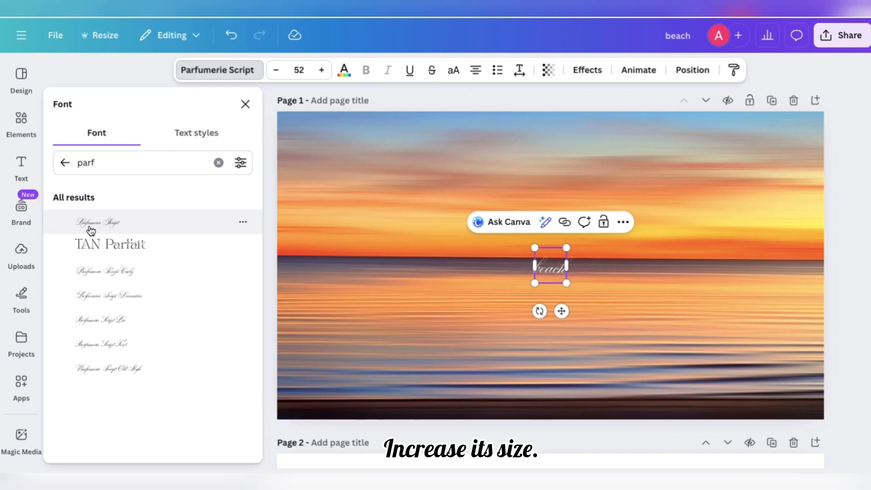
click(245, 105)
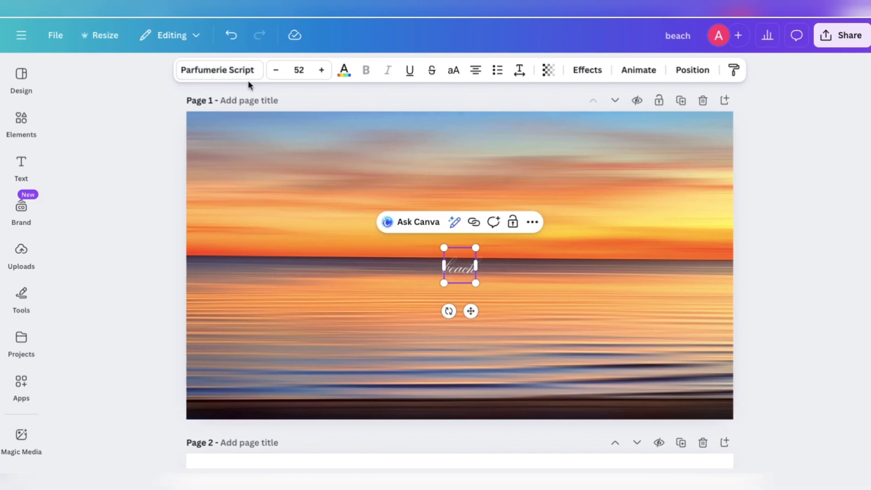
Enlarge the "beach" text to about size 465 and tilt it so it rises toward its last letter.
drag(445, 283, 295, 367)
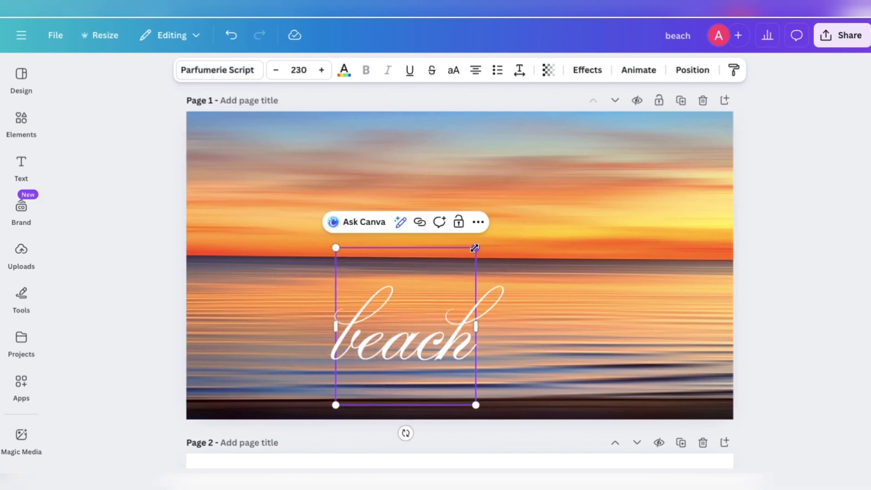
drag(476, 248, 570, 142)
drag(455, 435, 500, 423)
drag(525, 115, 593, 63)
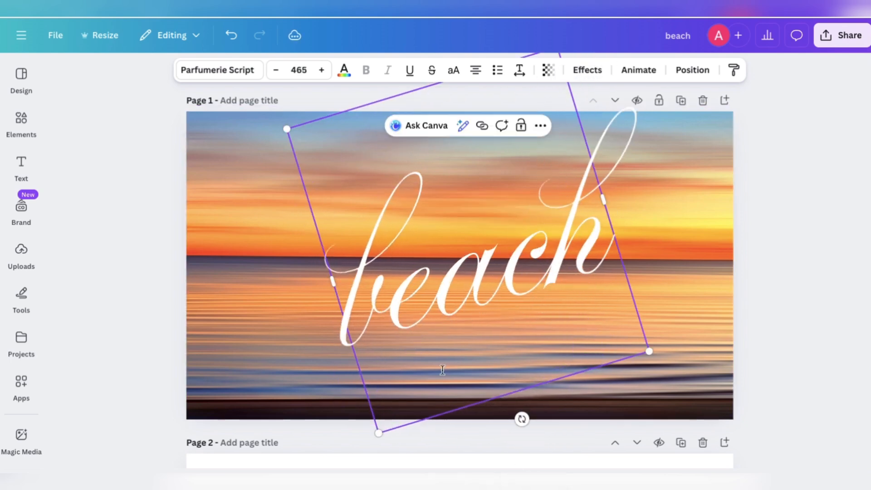
double_click(381, 363)
click(656, 278)
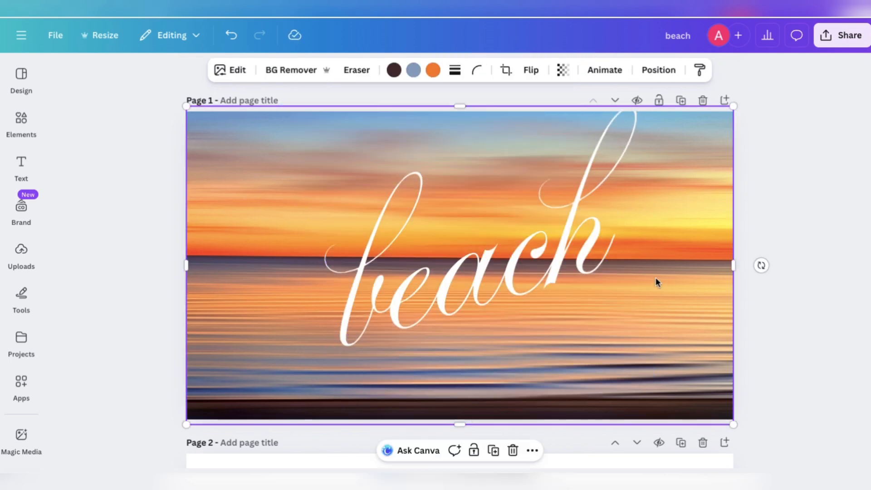
Fine-tune the tilt of the "beach" text and shift it slightly left on the sunset image.
click(484, 323)
mouse_move(521, 418)
mouse_down()
mouse_move(484, 407)
mouse_move(514, 409)
mouse_up()
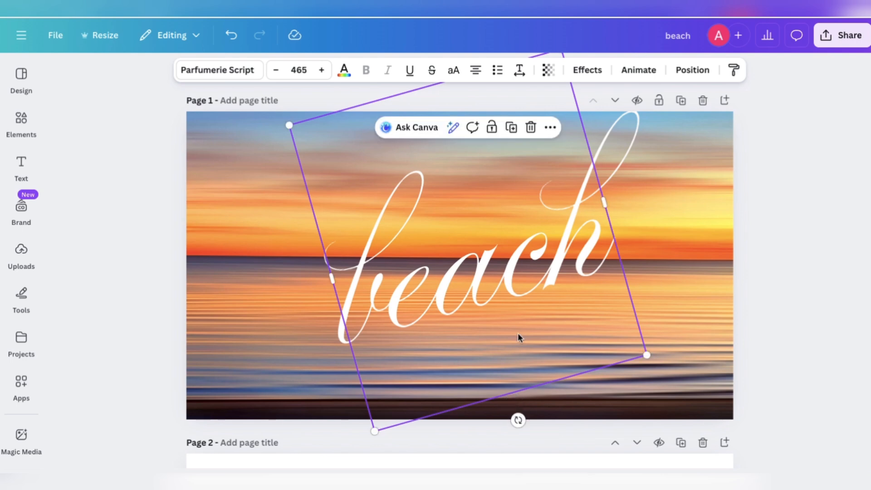
click(683, 256)
drag(516, 278, 464, 283)
Search the elements for "curved lines" and show all matching graphics.
click(22, 118)
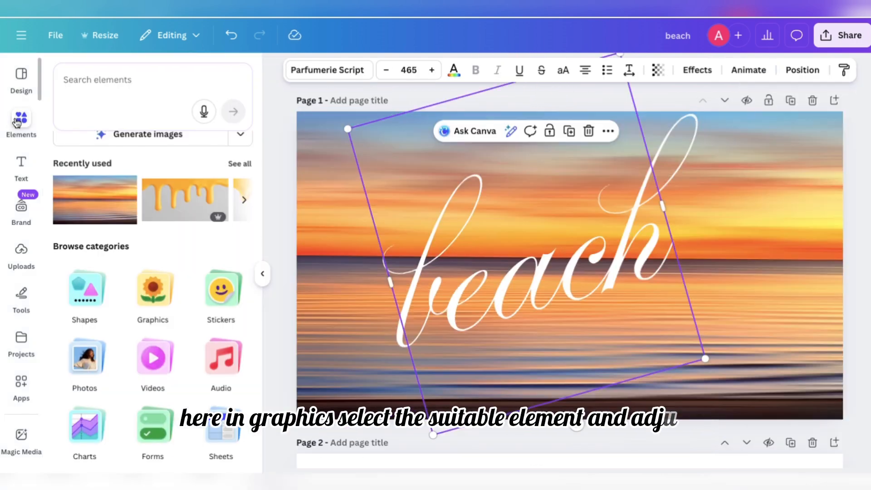
click(106, 79)
text(curved li)
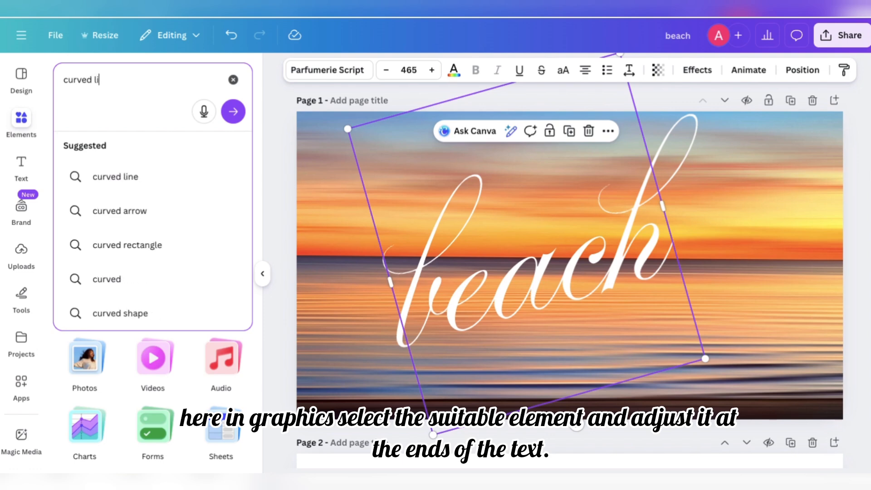
text(nes)
key(Return)
click(238, 228)
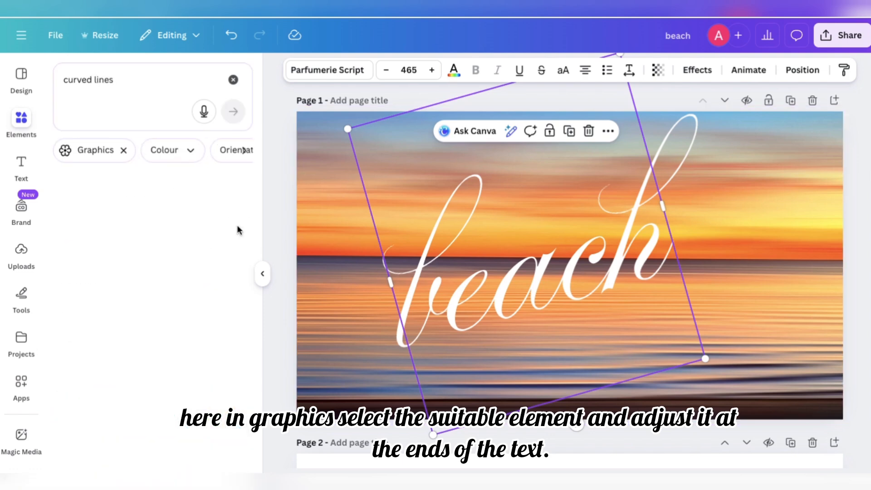
scroll(177, 318, down, 2)
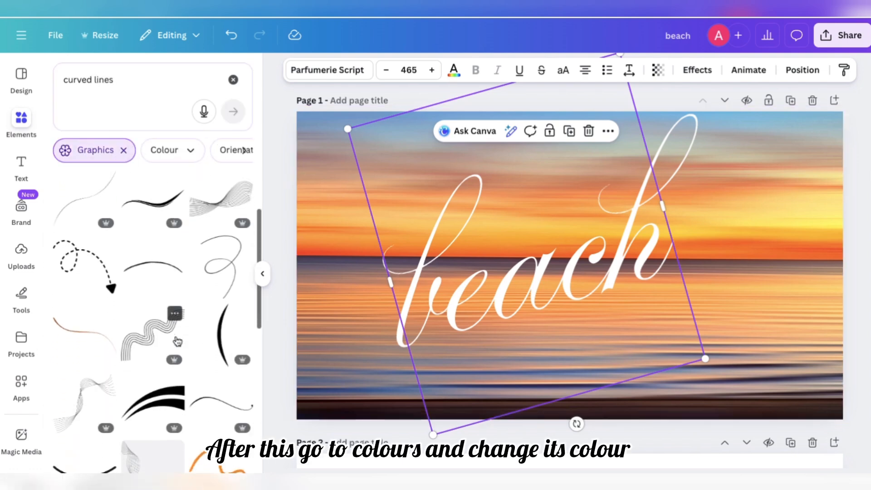
Add the thin looping line graphic and the wavy line with a curled end to the canvas.
click(229, 260)
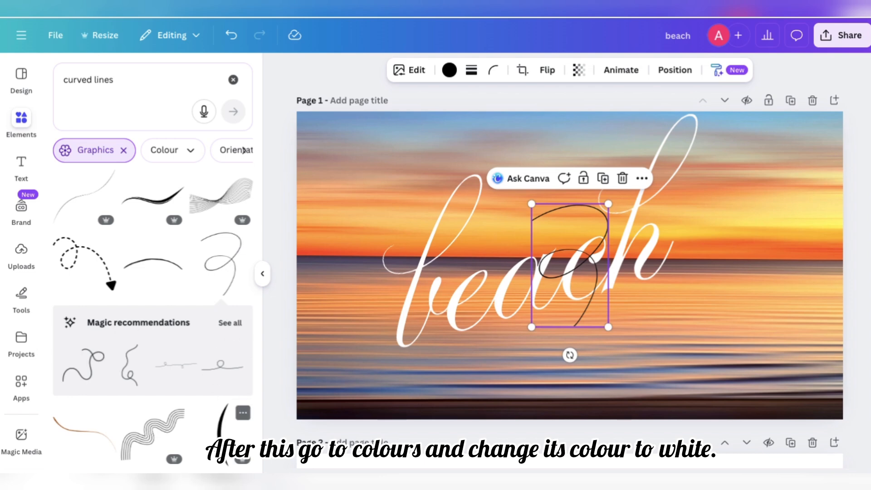
scroll(218, 408, down, 4)
click(218, 330)
click(262, 273)
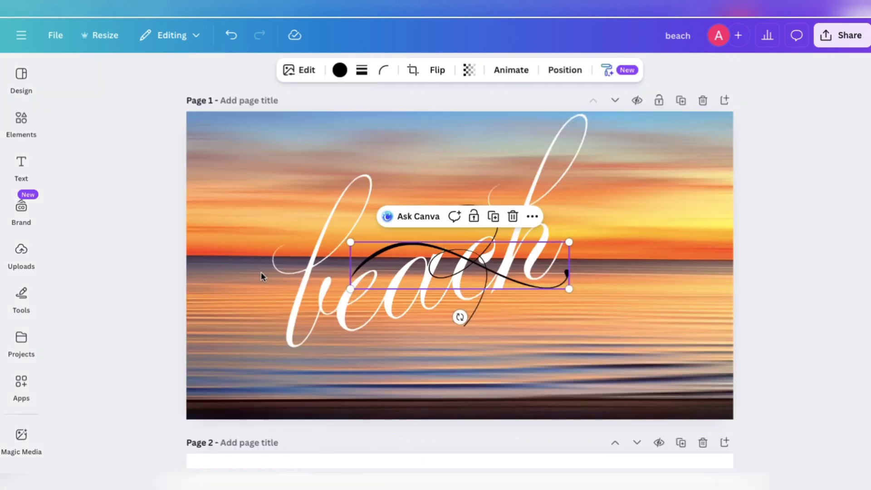
Move the wavy line to the end of the letter h and colour it white.
drag(482, 257, 632, 243)
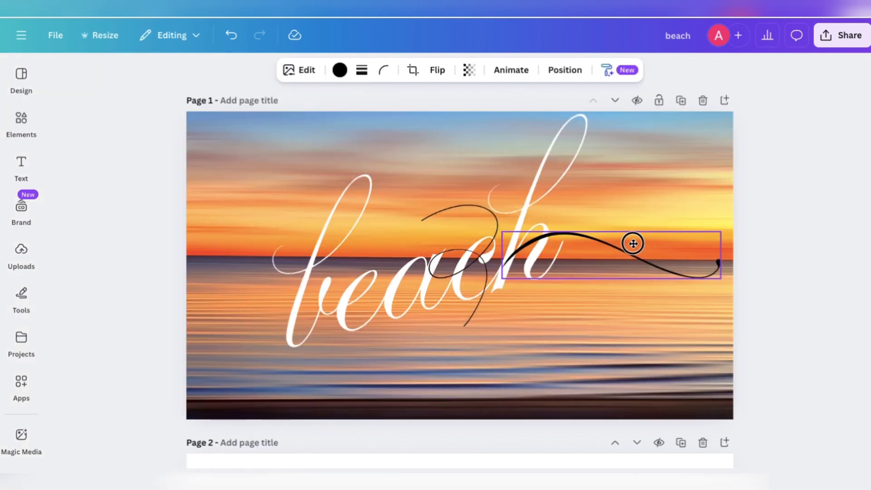
click(340, 71)
click(123, 166)
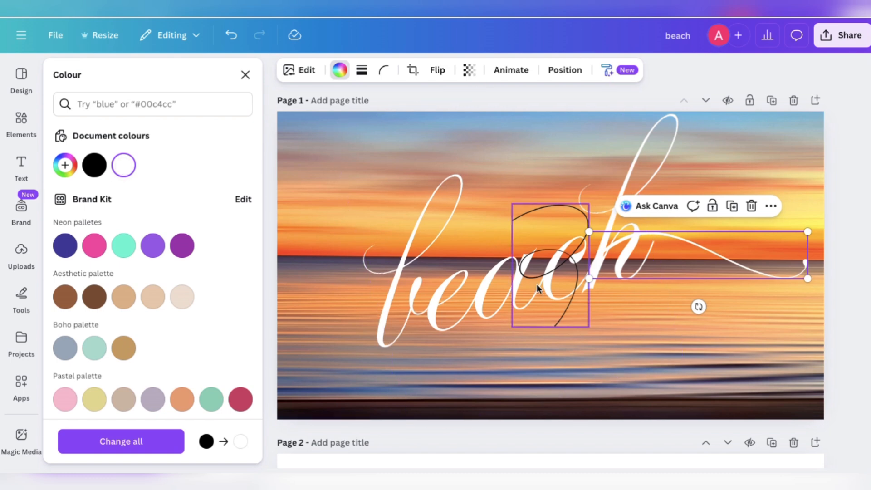
Try the thin looping line as a white, rotated flourish in front of the letter b.
drag(538, 284, 316, 324)
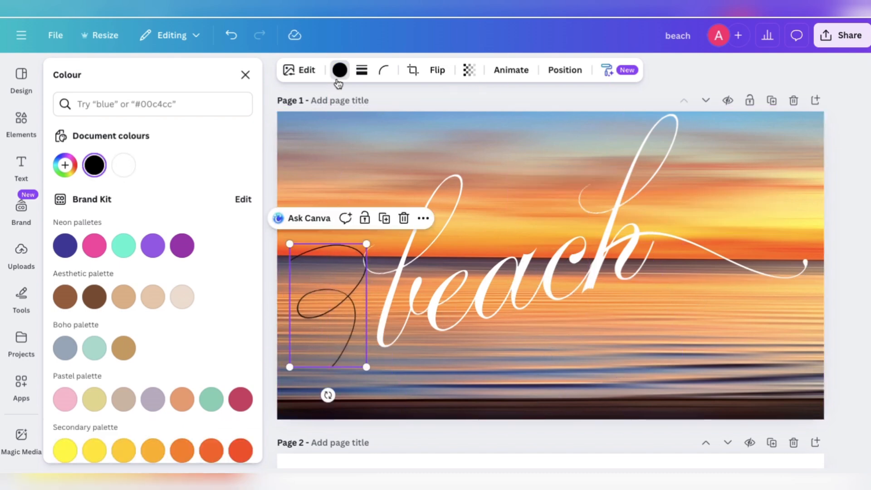
click(123, 166)
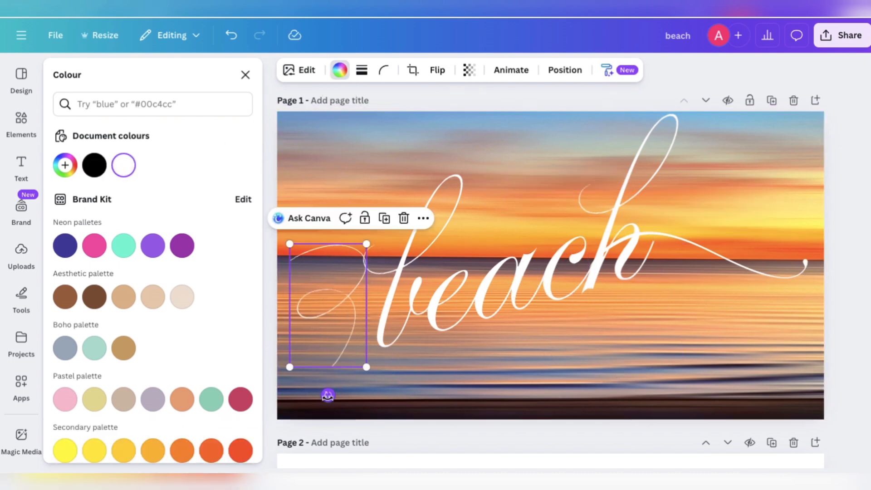
drag(328, 395, 486, 214)
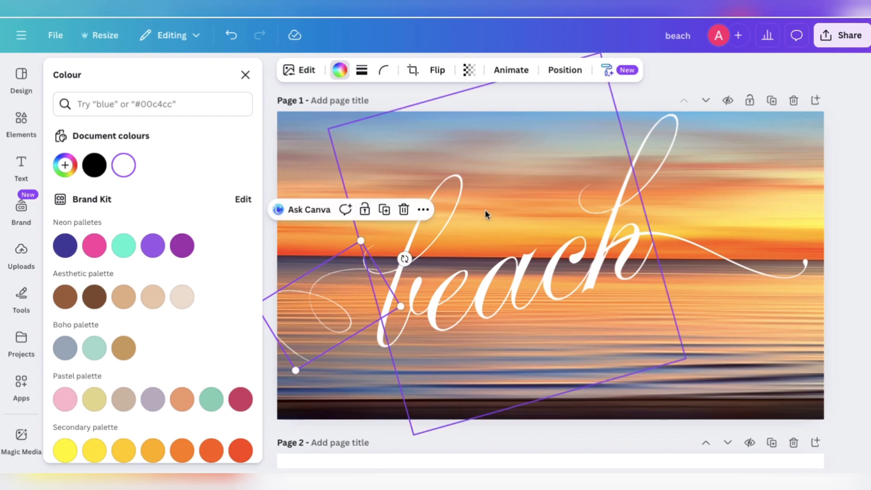
Delete the thin looping line and align the white wavy line with the end stroke of the h.
click(404, 208)
click(618, 247)
mouse_move(618, 245)
mouse_down()
mouse_move(670, 231)
mouse_move(613, 230)
mouse_move(614, 237)
mouse_up()
click(618, 265)
click(619, 227)
click(677, 352)
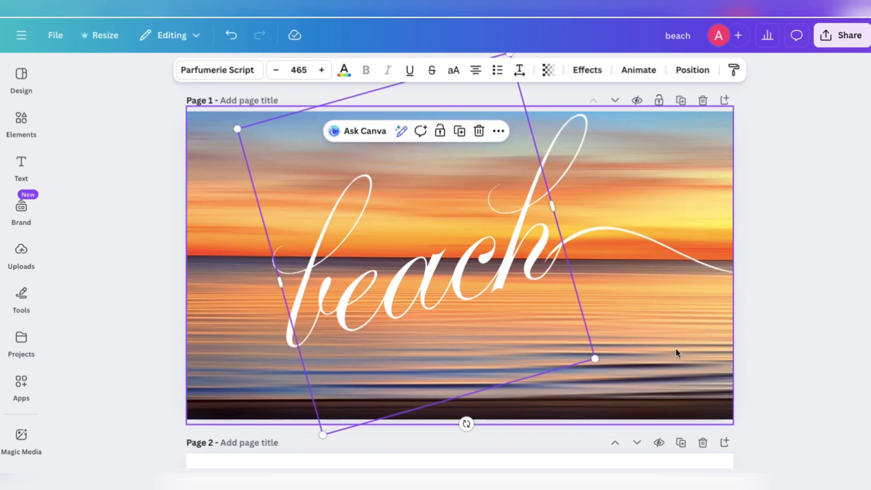
Add the black S-shaped curve from the recently used elements to the canvas.
click(217, 270)
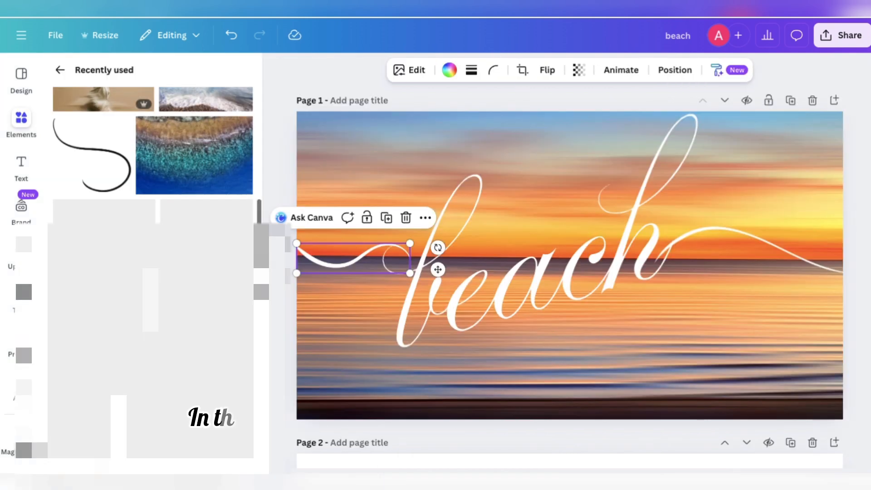
click(87, 146)
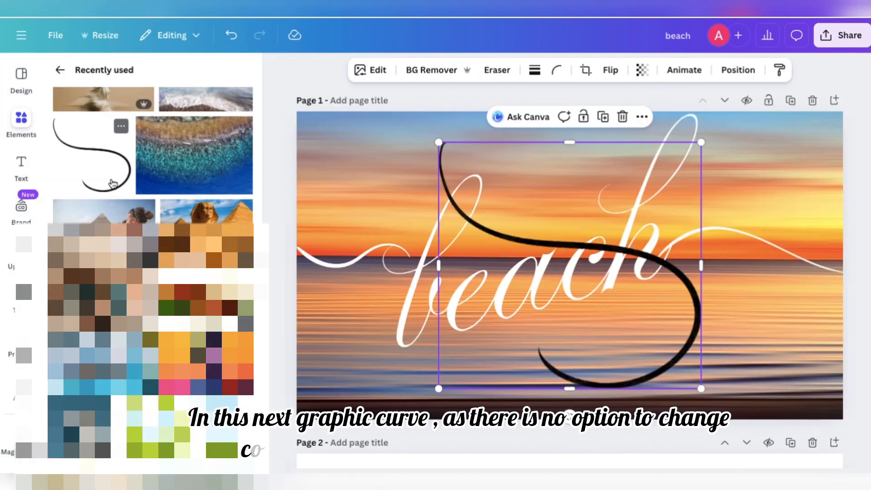
click(268, 273)
Delete the white wavy line in front of the b and move the black S-shaped curve left over the word's beginning.
click(269, 271)
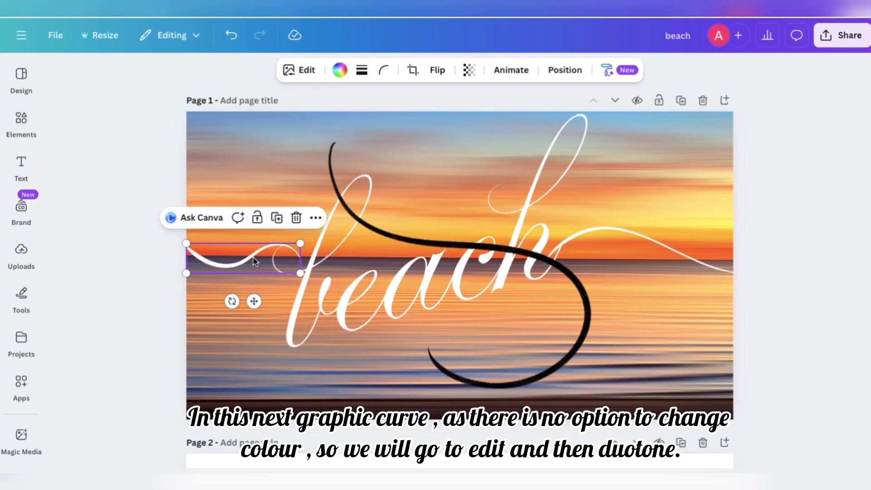
click(296, 215)
click(467, 271)
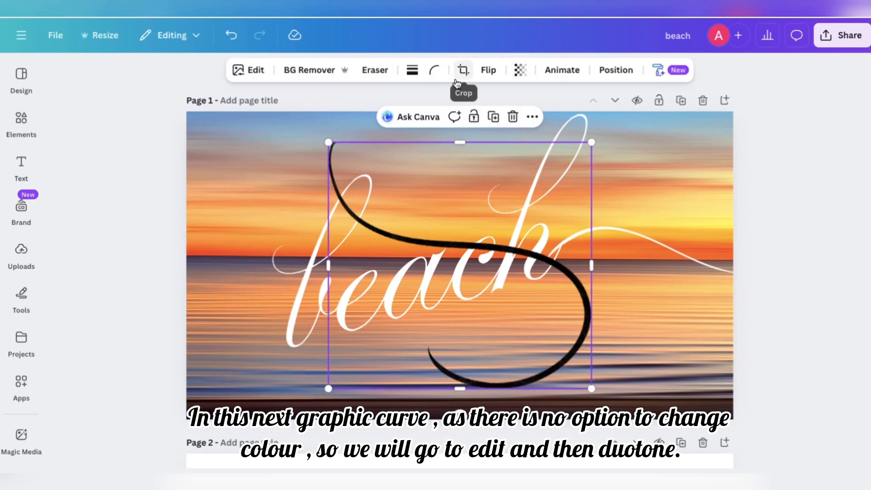
drag(517, 287, 406, 271)
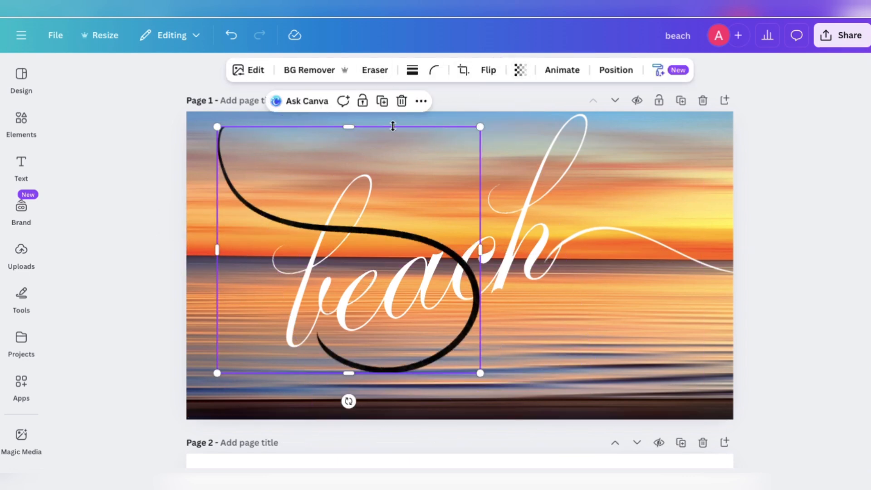
Recolour the black S-shaped curve with a custom Duotone, setting both highlights and shadows to white.
click(255, 70)
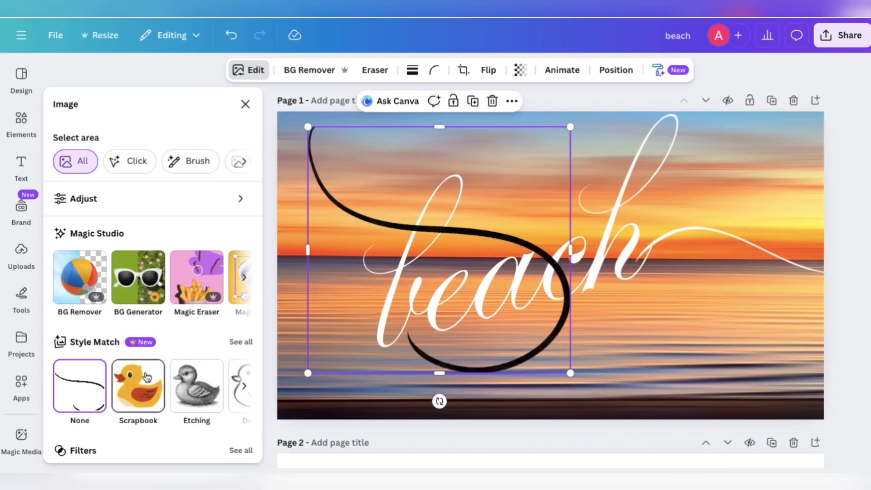
scroll(145, 371, down, 5)
click(135, 330)
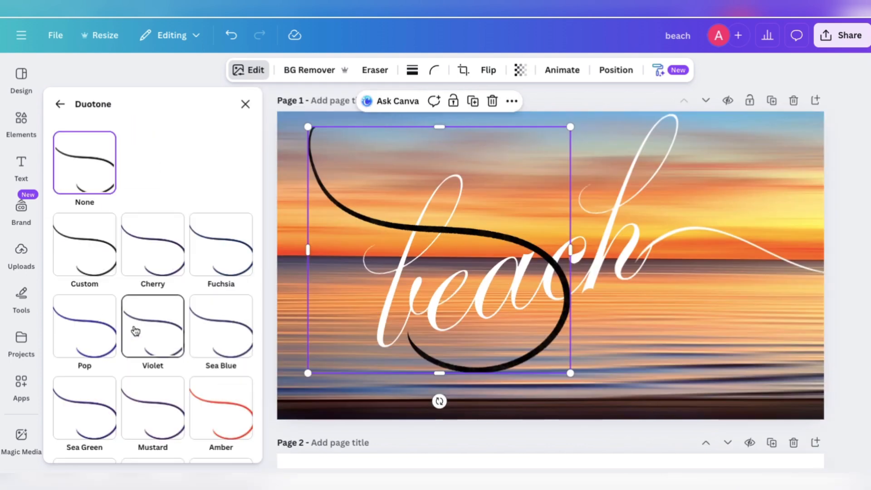
click(98, 269)
click(244, 310)
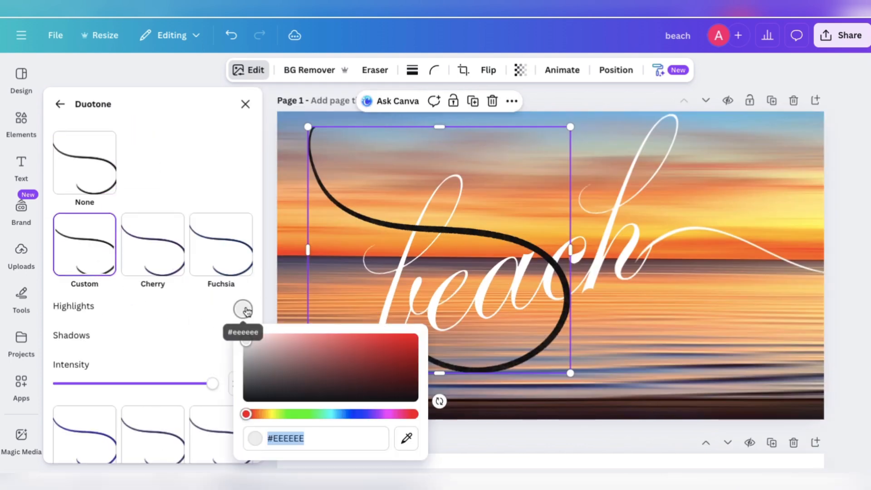
drag(246, 342, 243, 316)
click(204, 317)
click(243, 341)
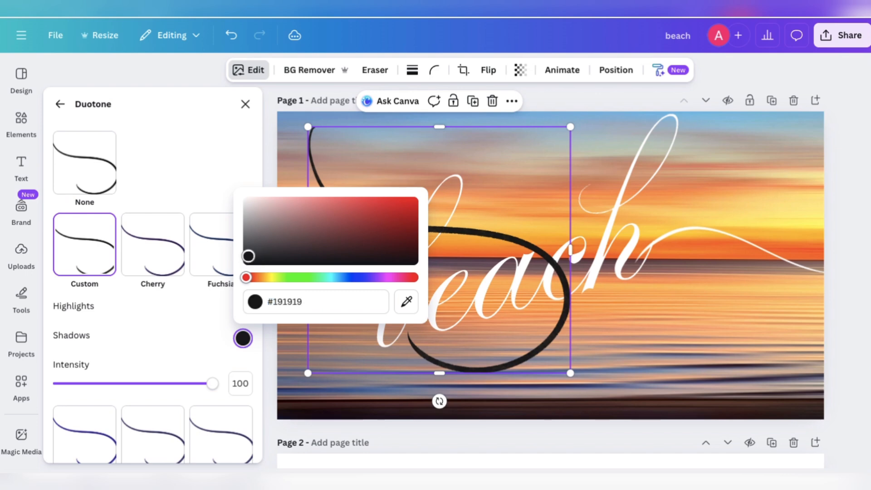
drag(248, 256, 233, 189)
click(205, 148)
click(245, 104)
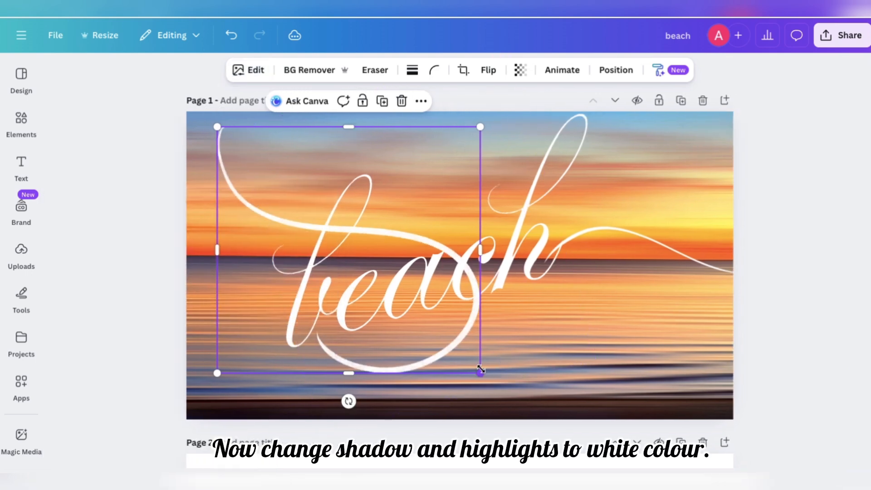
Shrink and rotate the white S-shaped curve and align it with the stem of the b as a sweeping opening stroke.
drag(481, 370, 184, 136)
drag(267, 183, 261, 306)
scroll(241, 257, down, 1)
drag(278, 249, 354, 245)
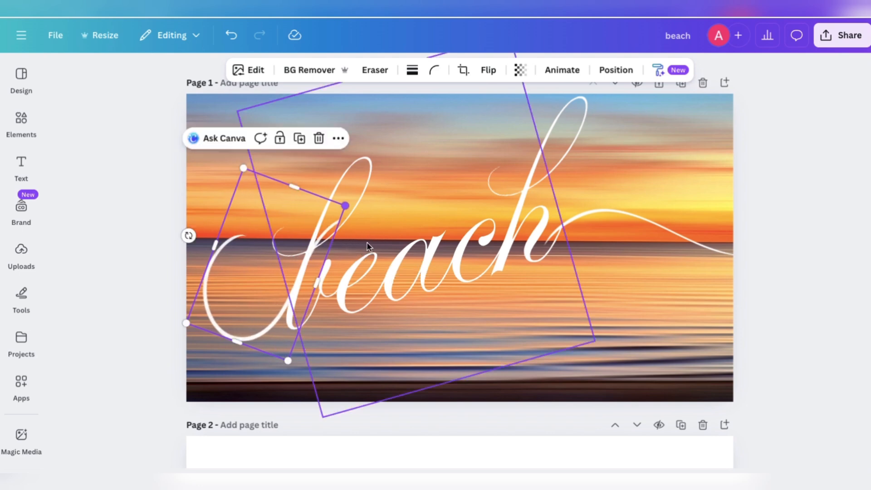
drag(278, 298, 261, 290)
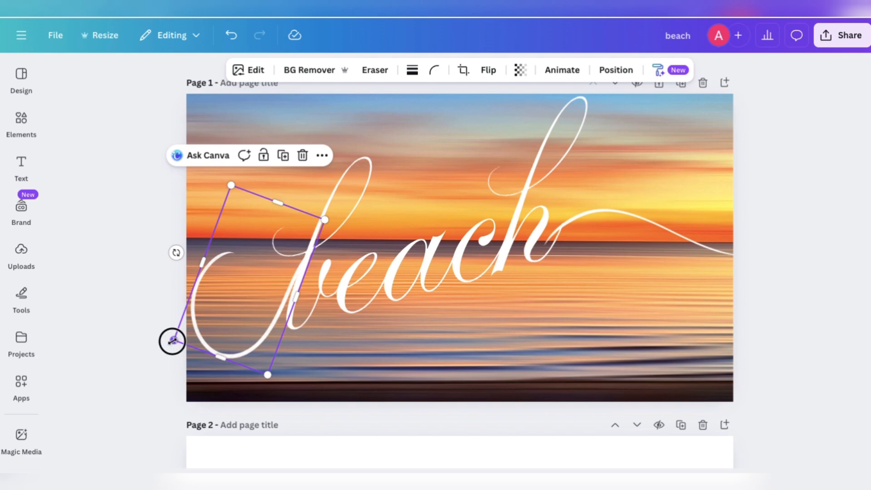
drag(172, 341, 170, 344)
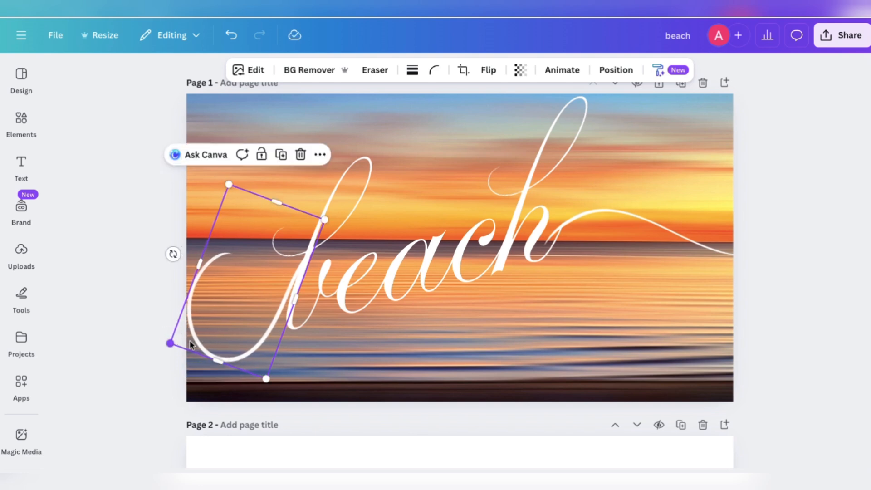
Resize the white wavy line after the h so that its upturned end finishes at the canvas's right edge.
click(795, 261)
click(760, 252)
drag(762, 255, 730, 257)
click(826, 251)
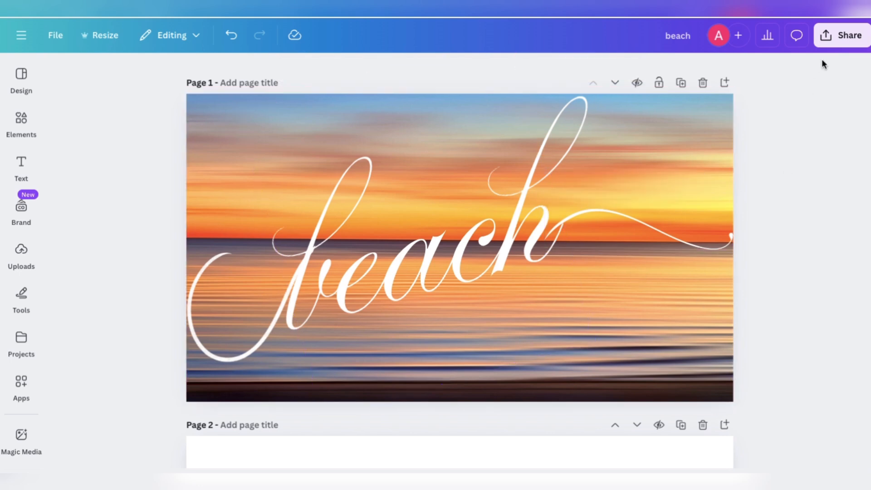
Download the beach design as a PNG, choosing the pages to export.
click(832, 47)
click(655, 286)
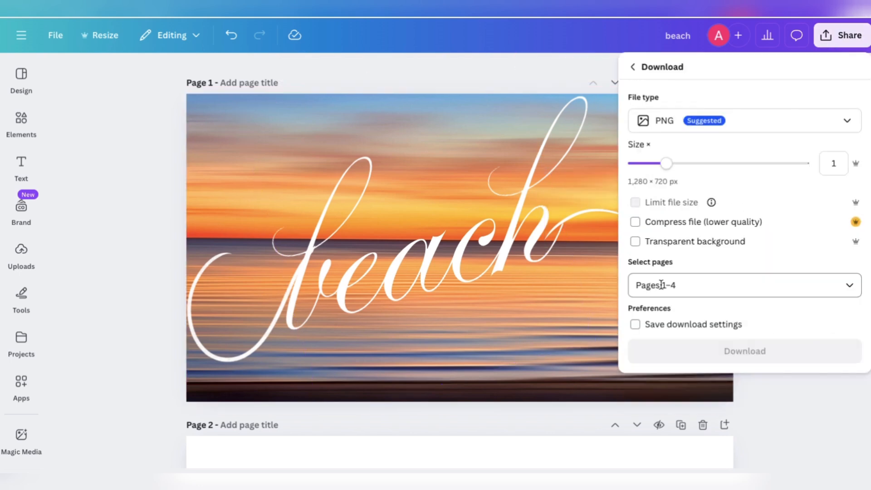
click(701, 286)
click(646, 344)
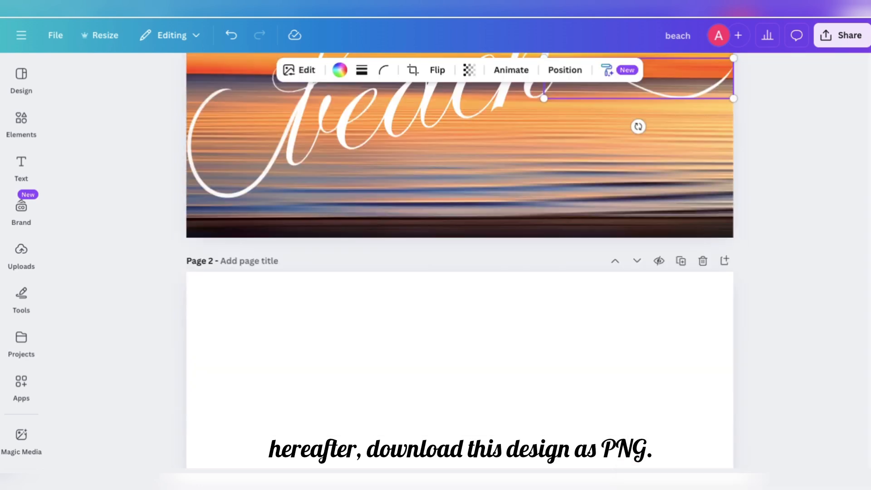
Add the uploaded beach sunset image to the blank page 2.
scroll(459, 263, down, 5)
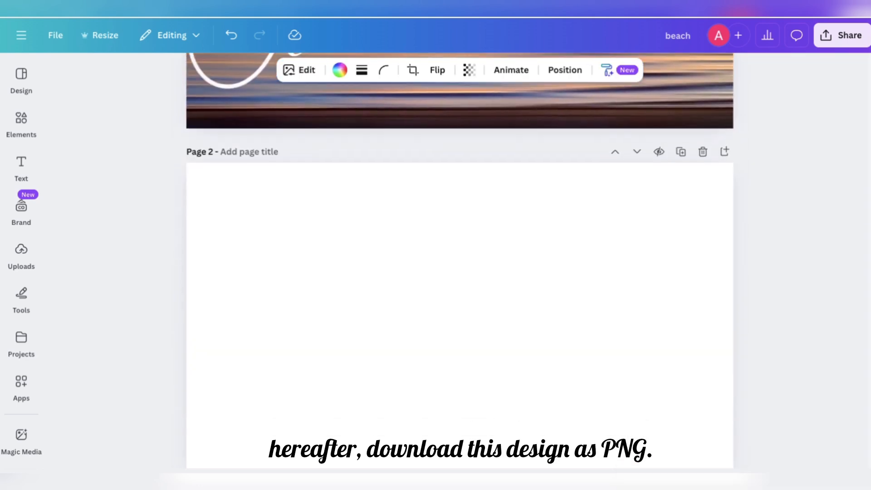
click(618, 212)
click(26, 258)
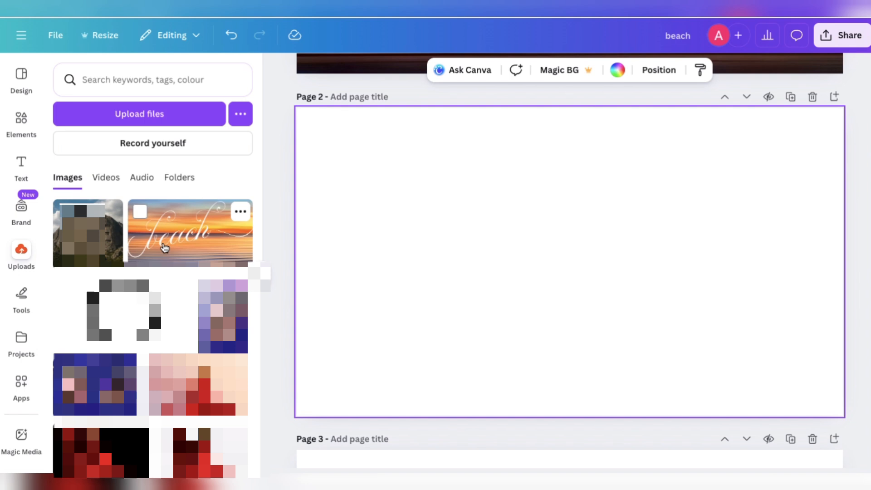
click(164, 247)
click(257, 274)
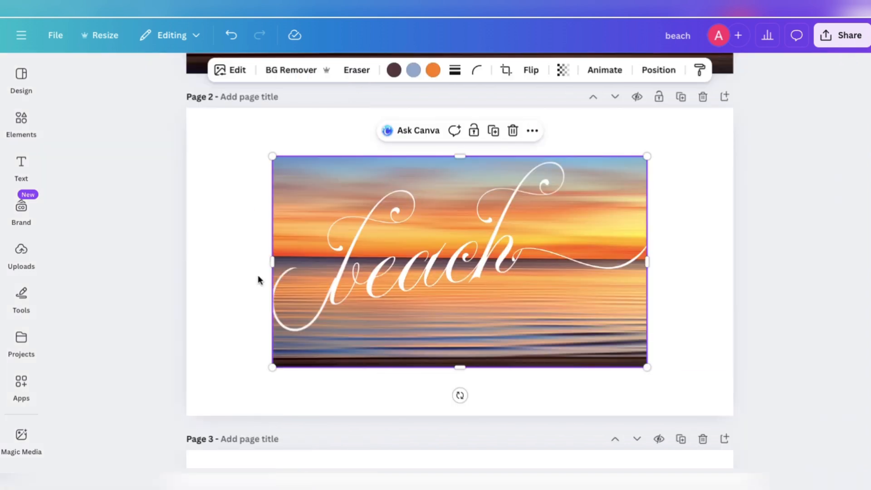
Enlarge the beach image from opposite corners until it fills the whole of page 2.
click(303, 97)
click(276, 162)
drag(273, 157, 186, 108)
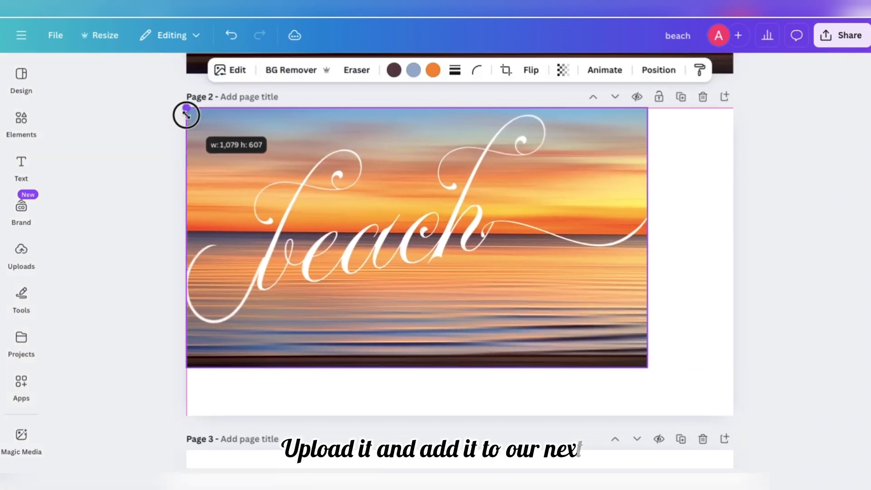
drag(648, 368, 733, 416)
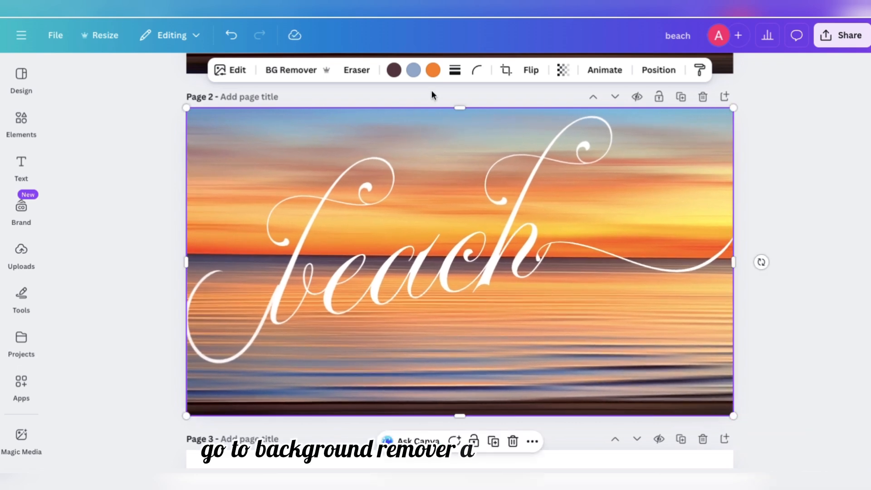
Remove the beach image's background and fill page 2 with the lightest beige of the Aesthetic palette.
click(277, 75)
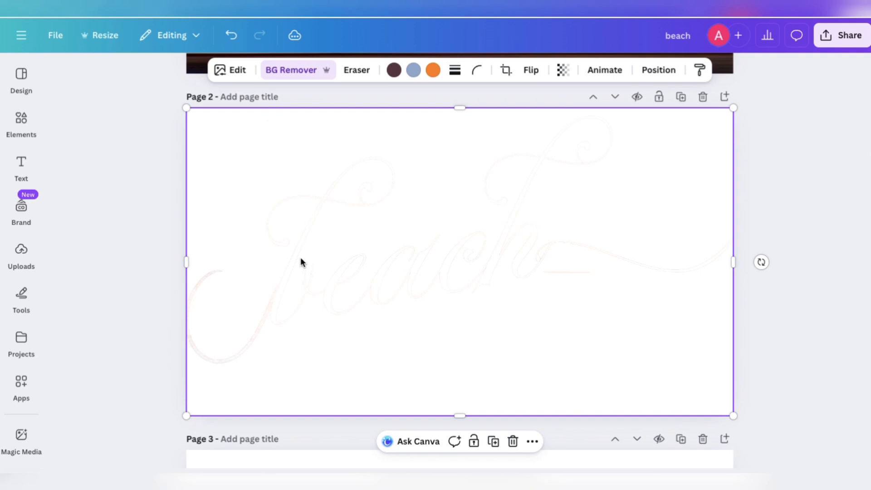
click(658, 78)
click(152, 225)
click(490, 72)
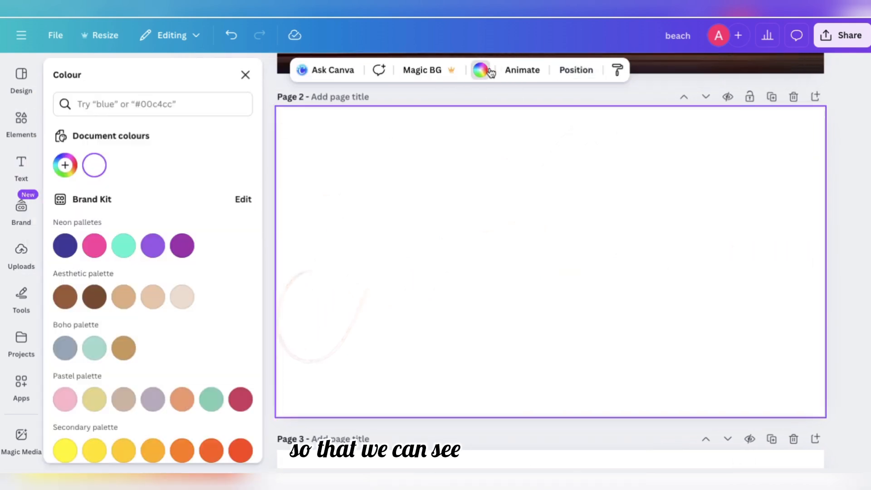
click(182, 299)
click(245, 75)
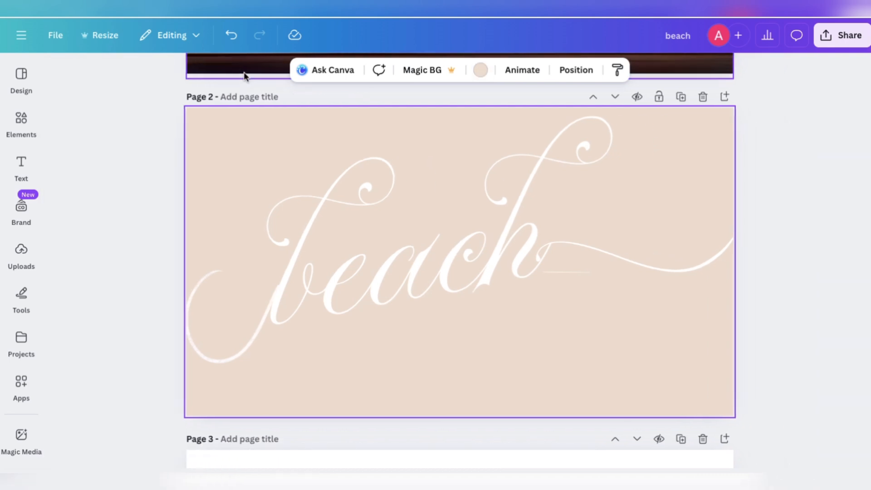
Restore the image's sunset sky and the sea inside the opening curve using the Pixel Eraser's Restore brush at size 72.
click(437, 291)
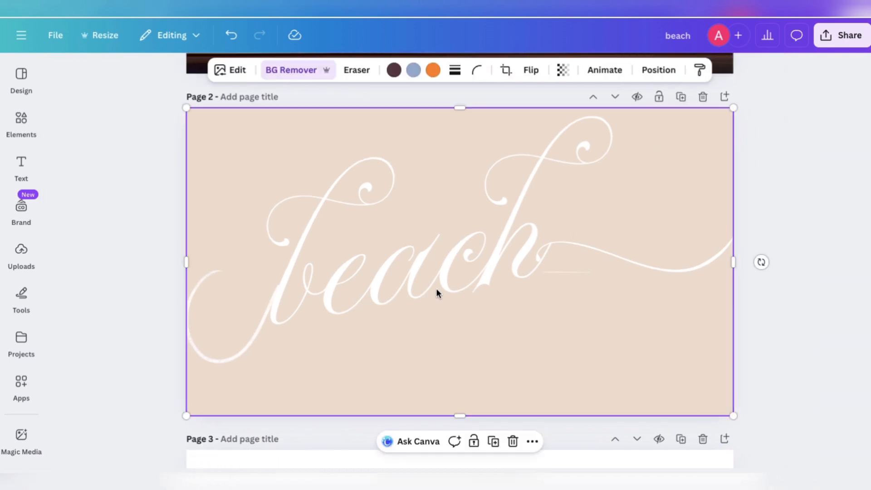
click(291, 74)
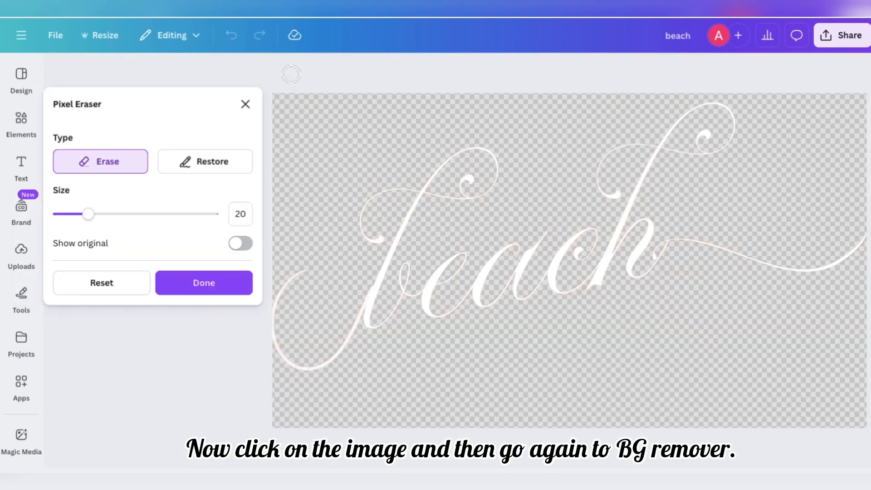
click(216, 165)
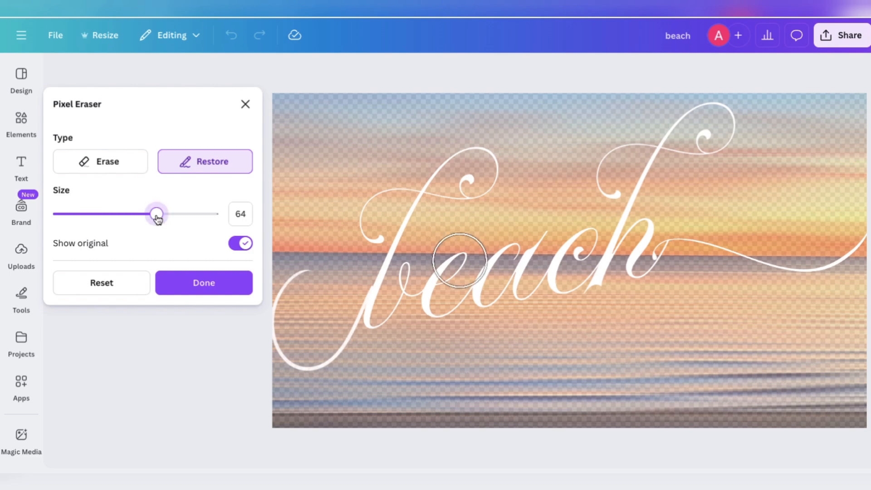
click(170, 217)
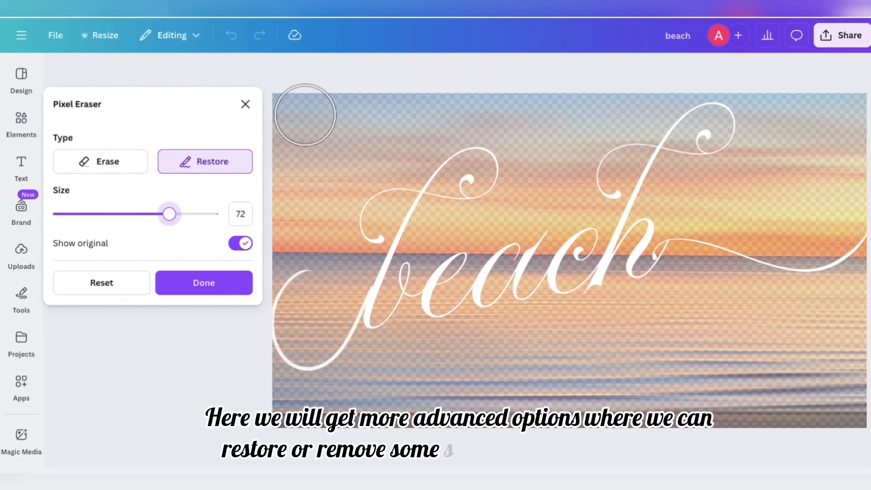
mouse_move(299, 111)
mouse_down()
mouse_move(291, 107)
mouse_move(844, 114)
mouse_move(487, 132)
mouse_up()
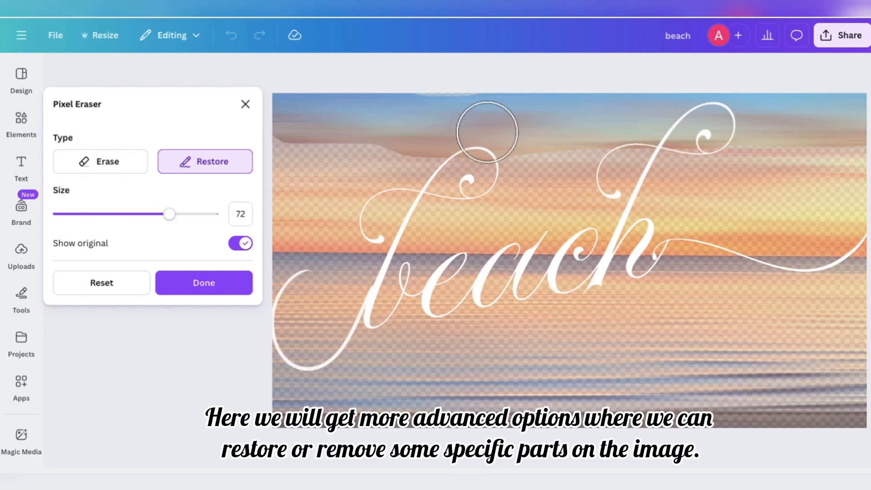
mouse_move(294, 126)
mouse_down()
mouse_move(301, 258)
mouse_move(365, 191)
mouse_move(388, 123)
mouse_move(324, 204)
mouse_move(437, 150)
mouse_move(459, 162)
mouse_move(451, 190)
mouse_move(403, 239)
mouse_move(432, 223)
mouse_move(666, 178)
mouse_move(509, 167)
mouse_move(652, 150)
mouse_move(863, 155)
mouse_move(800, 183)
mouse_move(672, 194)
mouse_move(825, 228)
mouse_move(855, 202)
mouse_up()
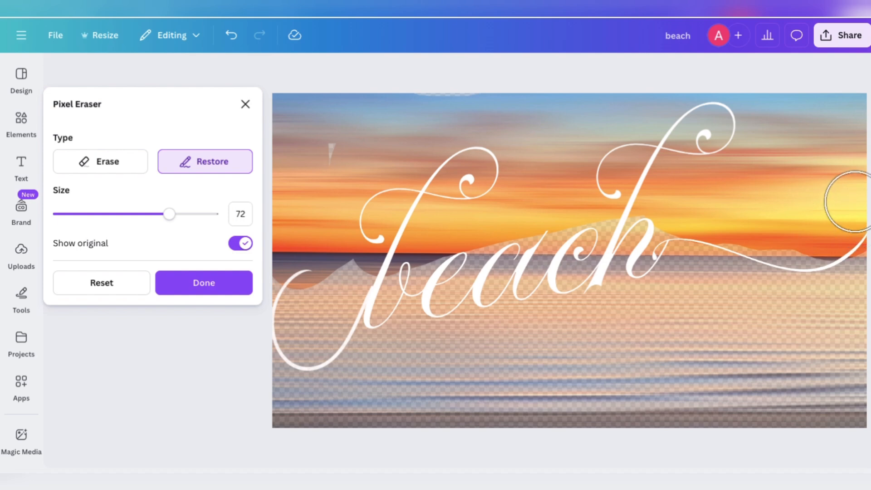
mouse_move(321, 297)
mouse_down()
mouse_move(343, 281)
mouse_move(317, 325)
mouse_up()
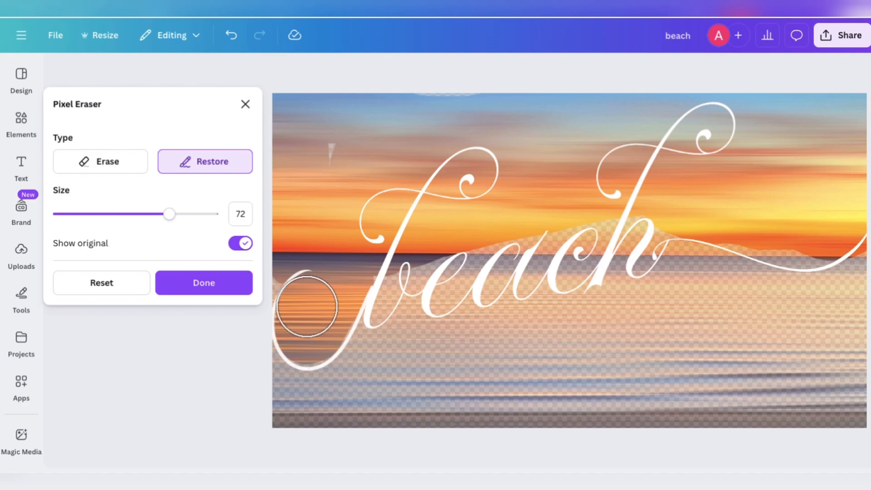
Reduce the Restore brush size to 24 and restore the sunset and sea around and between the letters of beach.
mouse_move(170, 213)
mouse_down()
mouse_move(82, 214)
mouse_move(95, 213)
mouse_up()
drag(595, 479, 611, 480)
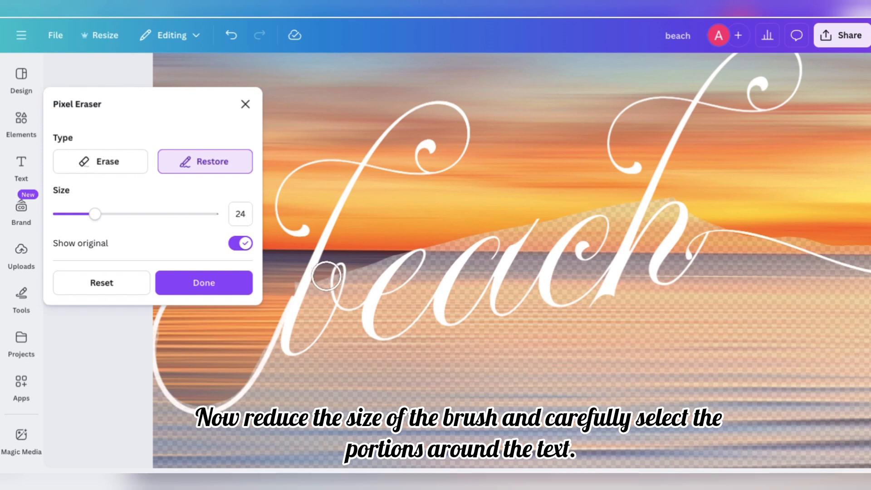
drag(302, 308, 296, 339)
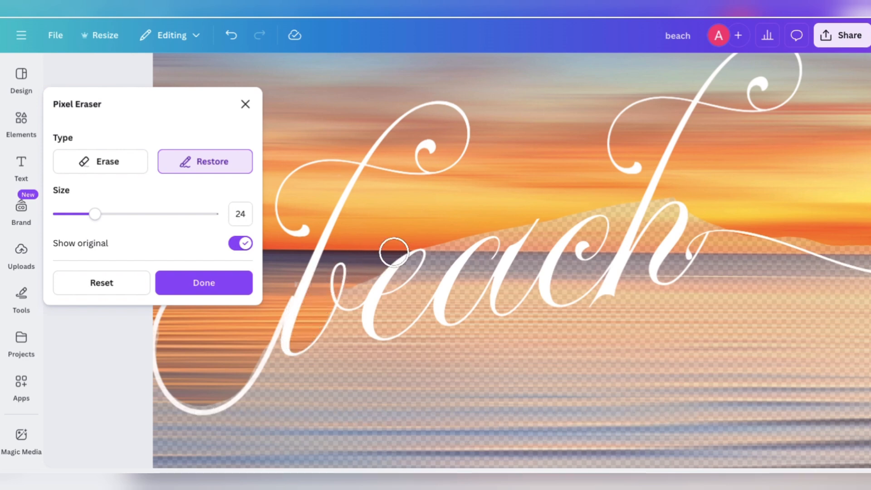
mouse_move(492, 240)
mouse_down()
mouse_move(778, 190)
mouse_move(691, 224)
mouse_move(691, 243)
mouse_up()
drag(870, 240, 797, 239)
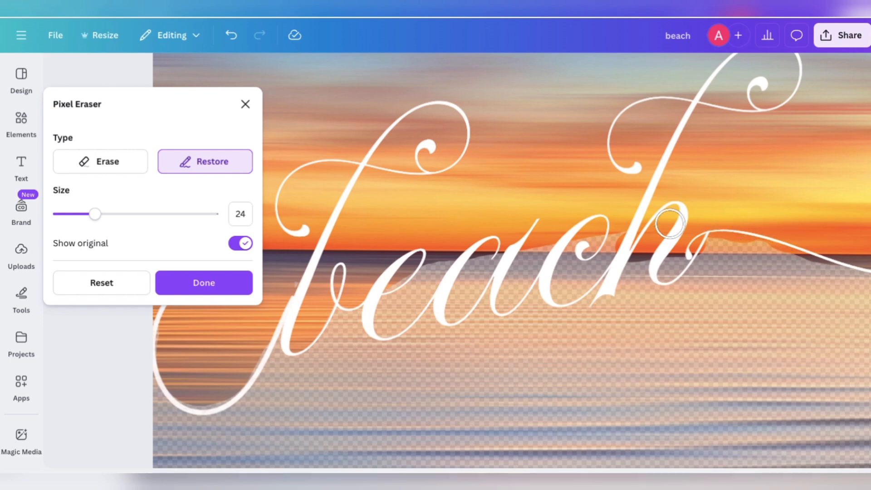
drag(572, 252, 605, 237)
drag(533, 244, 543, 219)
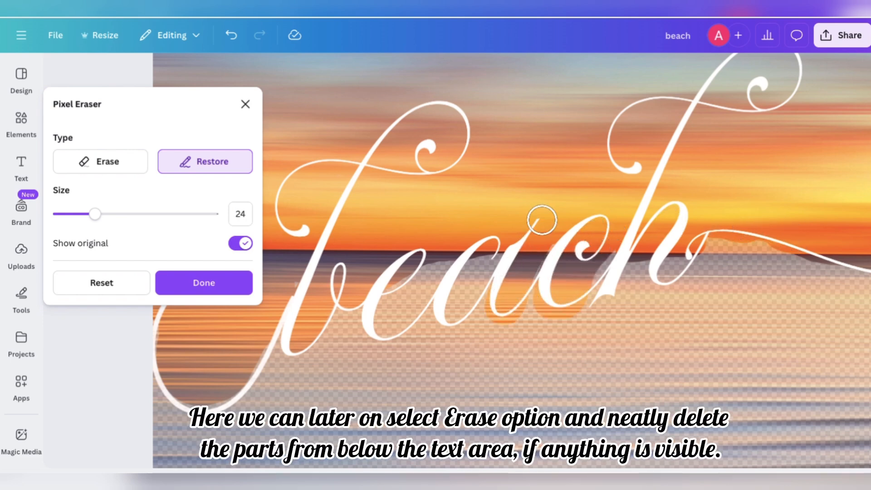
mouse_move(434, 271)
mouse_down()
mouse_move(404, 294)
mouse_move(485, 205)
mouse_up()
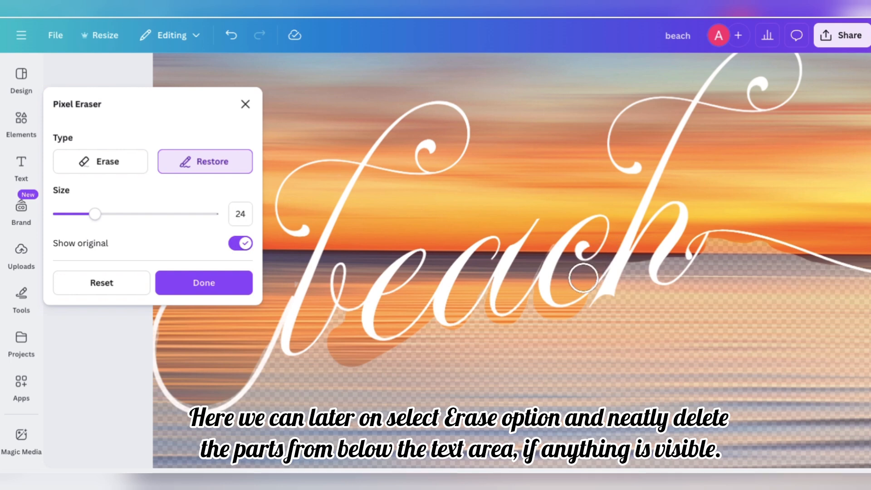
Erase the excess restored areas beneath the letters with the Erase brush at size 14 and finish the pixel editing.
click(118, 168)
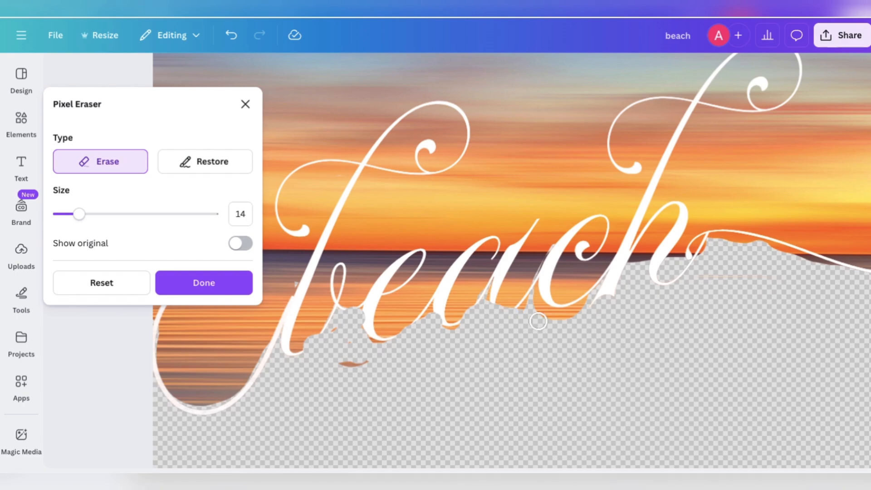
click(245, 104)
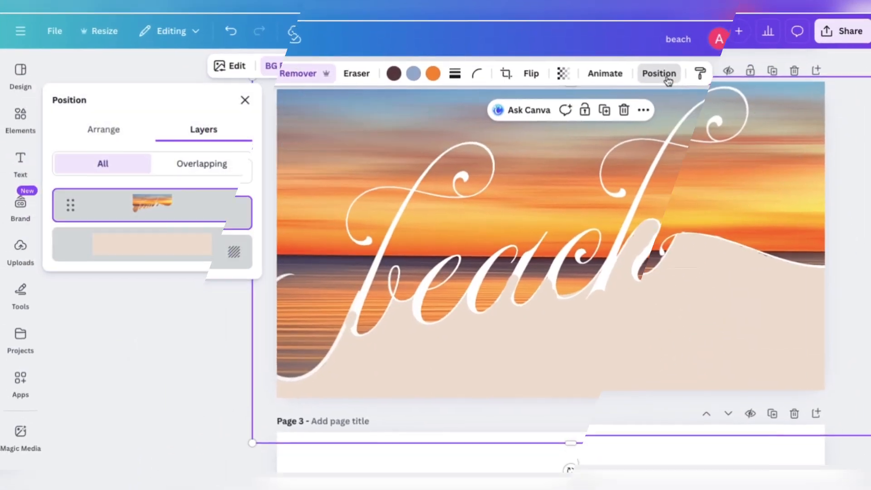
Select page 2's background layer and change its colour to the first brown of the Aesthetic palette.
drag(223, 250, 208, 247)
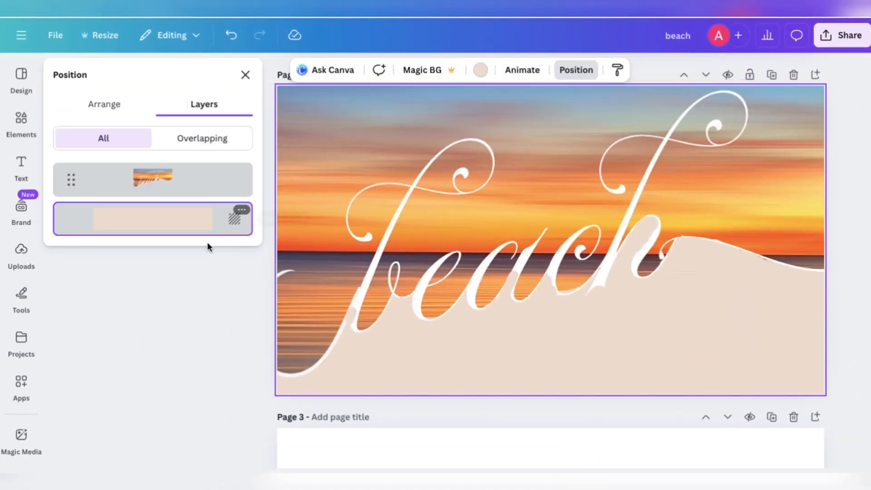
click(477, 75)
click(68, 300)
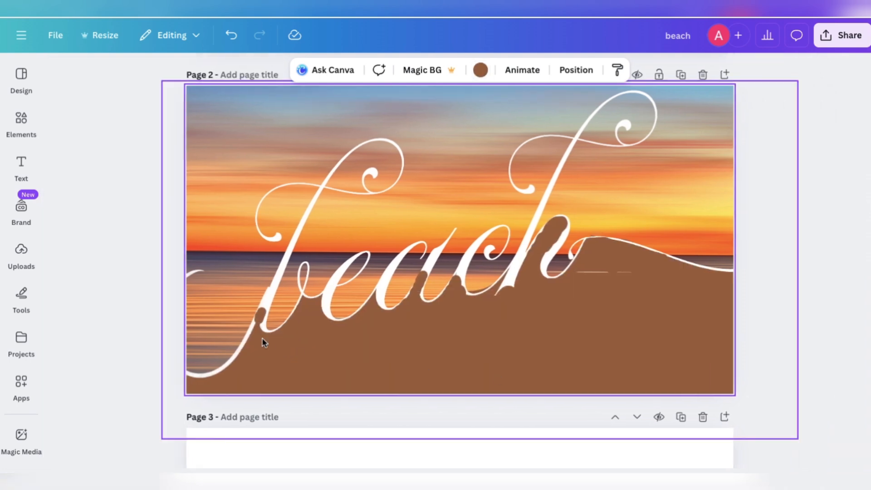
Open the sunset image's adjustments on page 2 and set the brightness to 27 and contrast to 43.
click(264, 343)
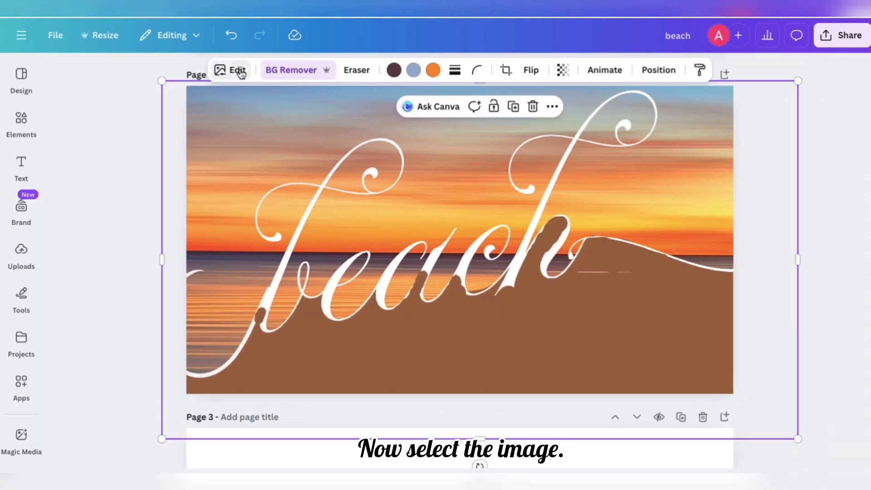
click(240, 72)
click(101, 202)
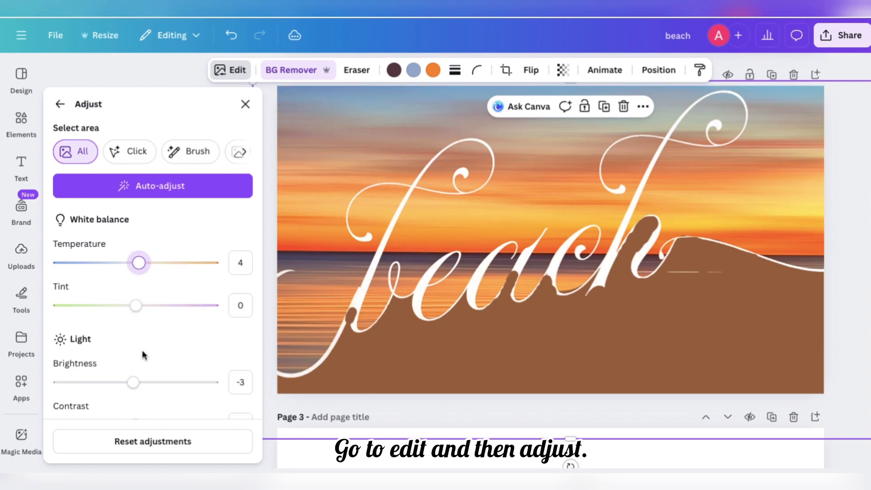
scroll(143, 354, down, 2)
drag(154, 320, 158, 320)
click(169, 361)
scroll(158, 390, down, 3)
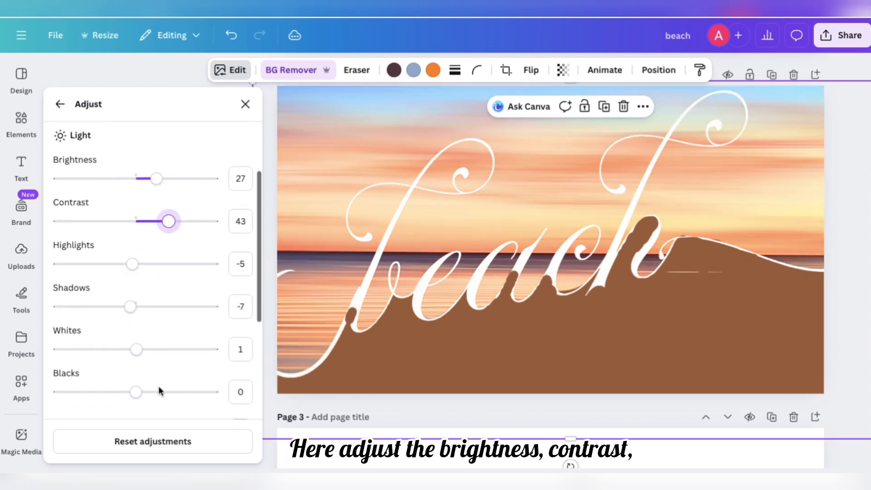
Try highlights of 38 and shadows of 54 on the sunset image, along with changes to its colour adjustments.
scroll(159, 390, down, 1)
click(165, 242)
drag(131, 285, 177, 285)
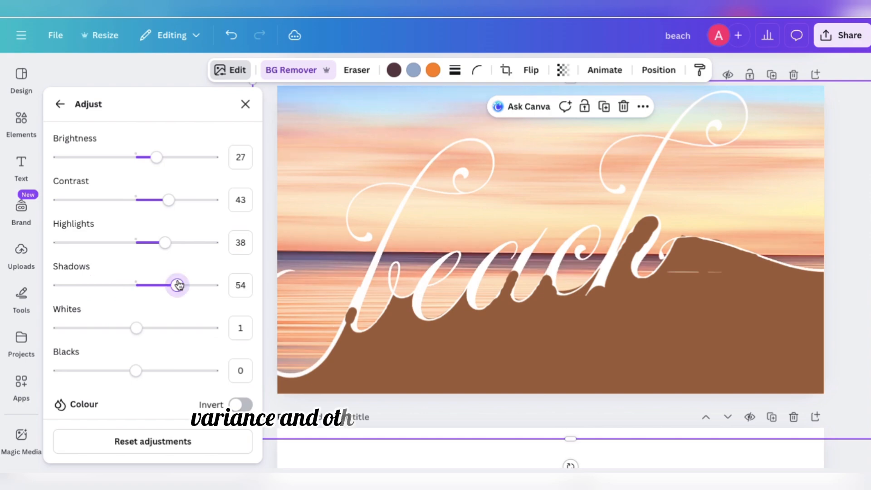
click(138, 242)
scroll(175, 378, down, 4)
click(183, 243)
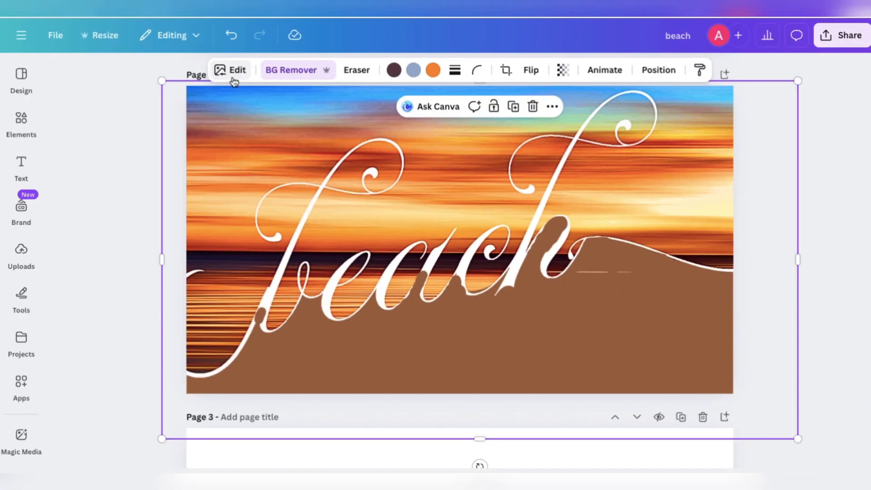
Set the sunset image's brightness to -31, review the remaining light, colour and texture adjustments, and close them.
click(231, 70)
click(159, 197)
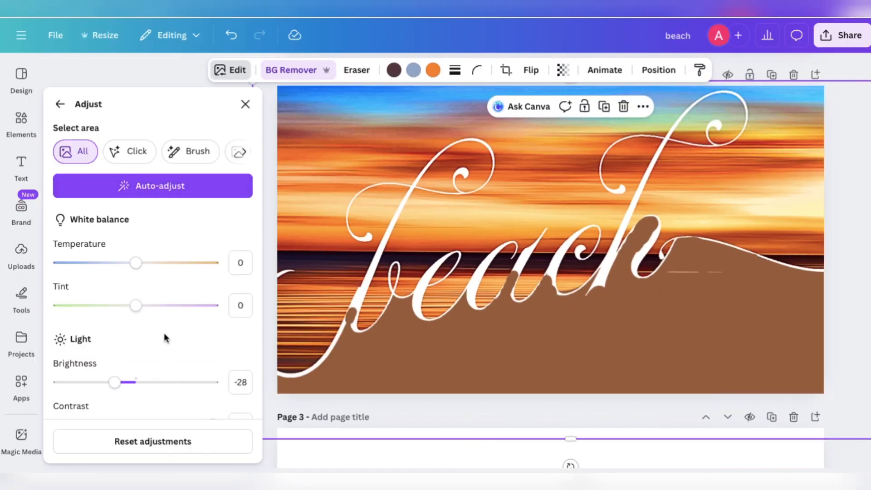
scroll(164, 333, down, 4)
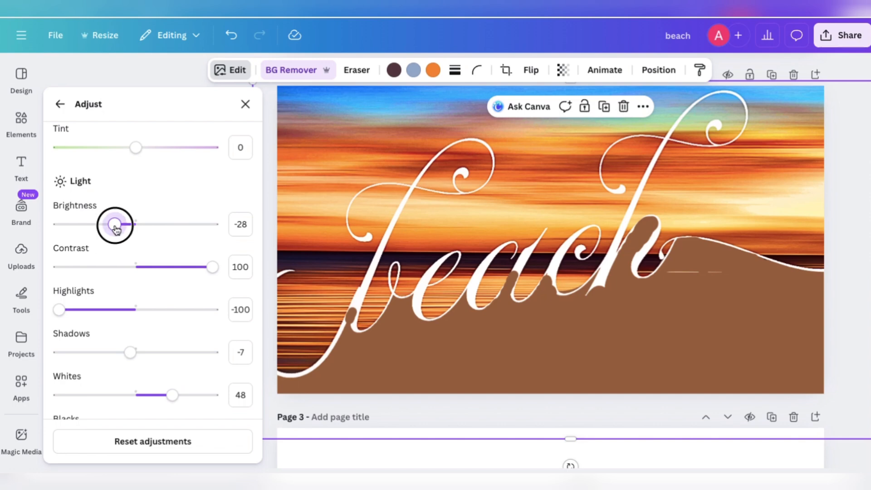
mouse_move(115, 224)
mouse_down()
mouse_move(132, 225)
mouse_move(113, 229)
mouse_up()
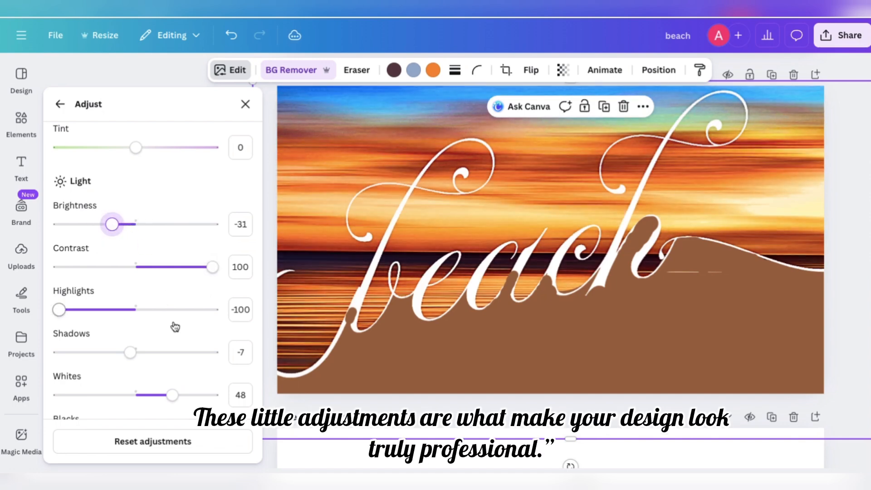
scroll(176, 326, down, 6)
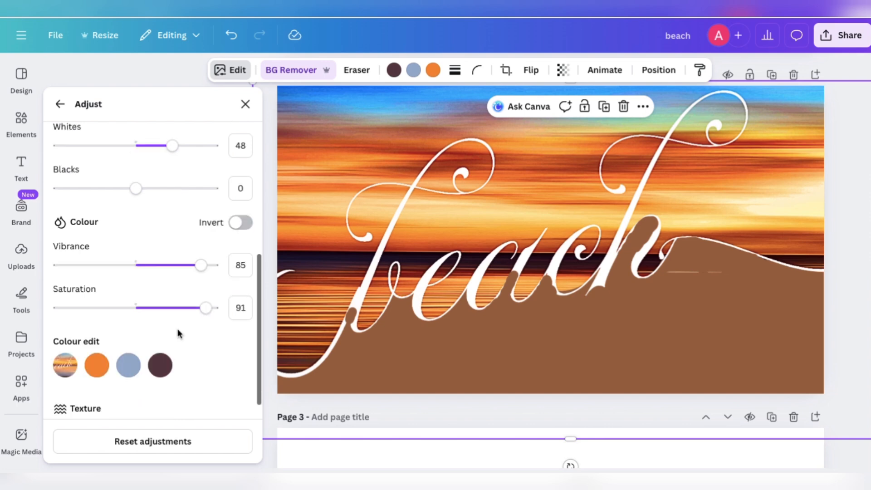
scroll(178, 334, down, 4)
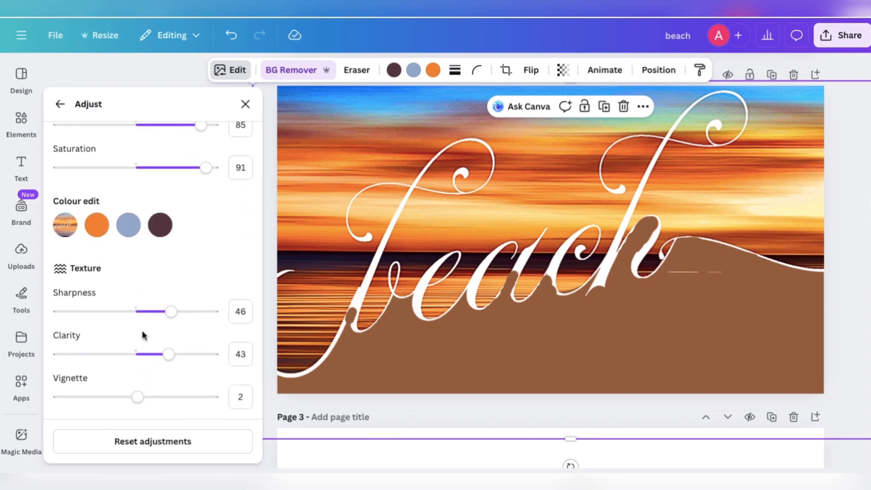
click(245, 104)
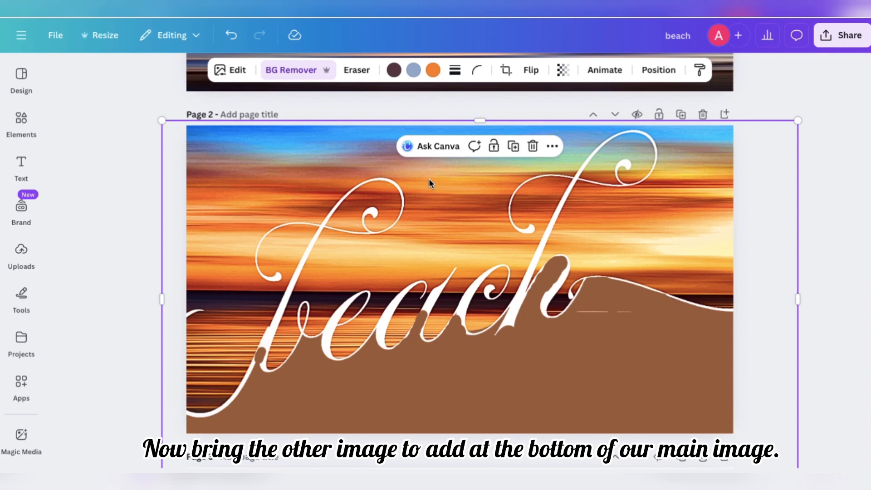
Add the aerial reef and blue ocean photo from the recently used elements to page 2.
scroll(431, 183, up, 6)
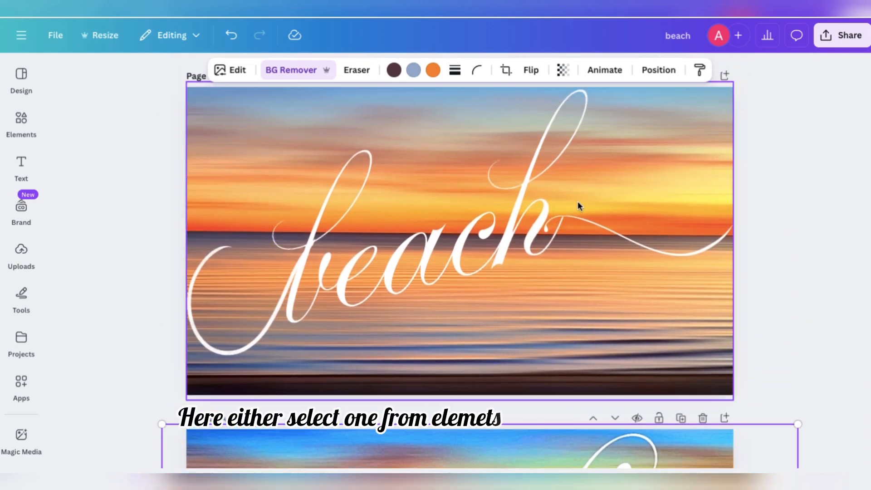
scroll(653, 209, down, 6)
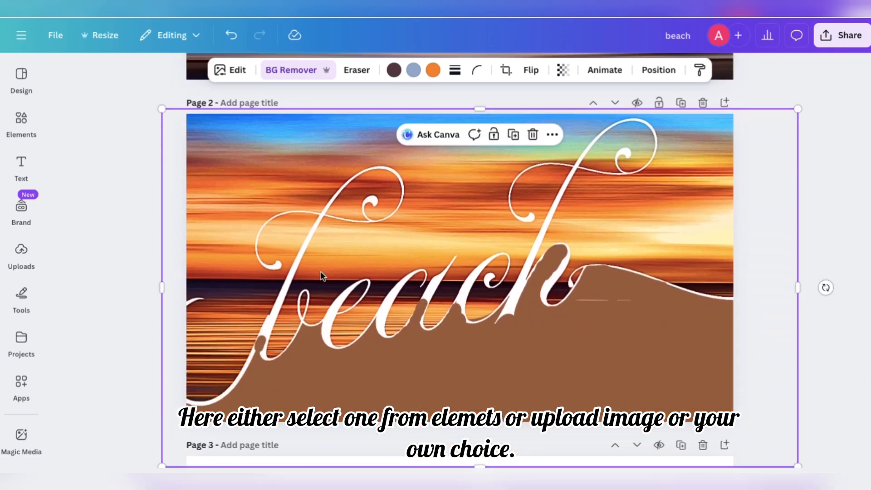
click(21, 119)
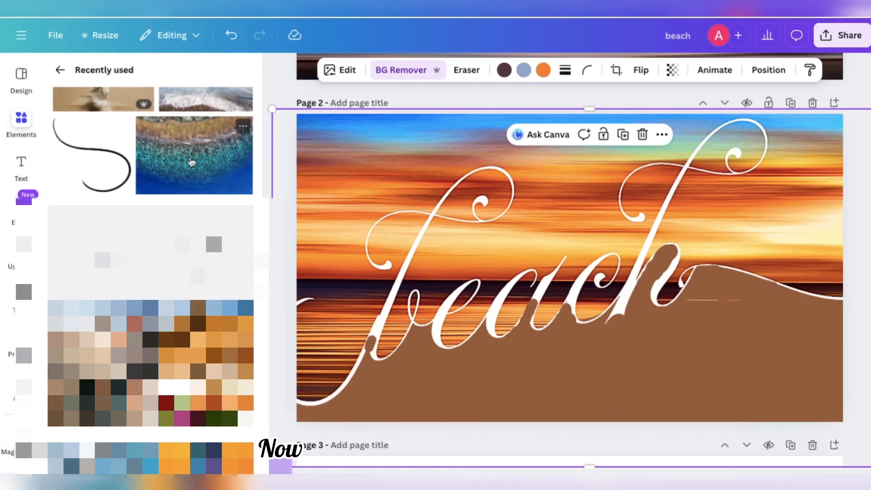
click(194, 155)
click(264, 278)
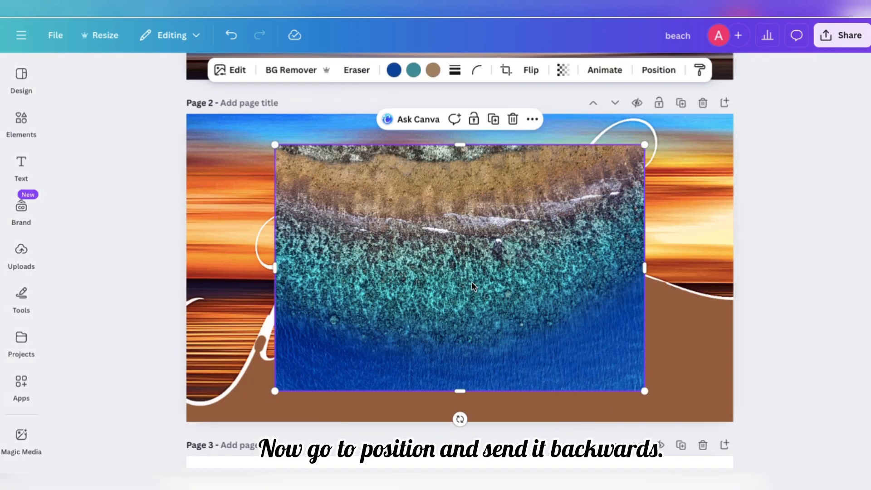
Align the ocean photo with page 2's left edge and enlarge it until it covers the whole page.
drag(472, 281, 375, 301)
drag(551, 163, 793, 176)
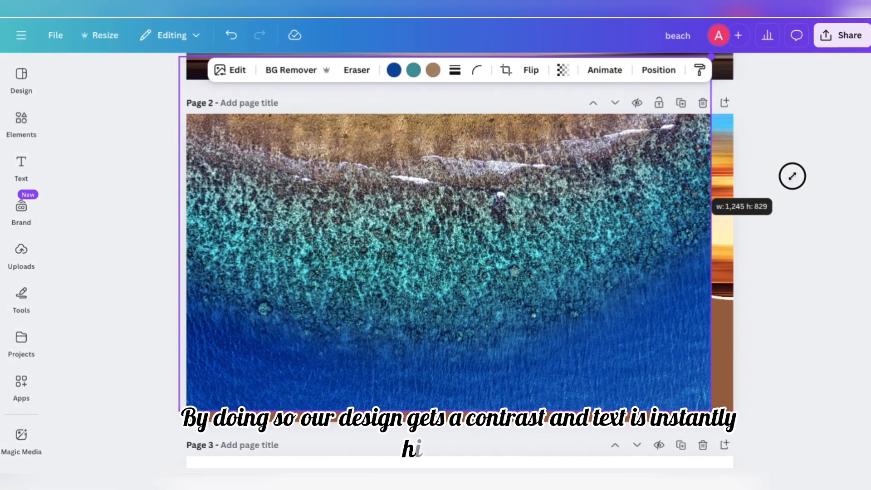
drag(615, 219, 617, 256)
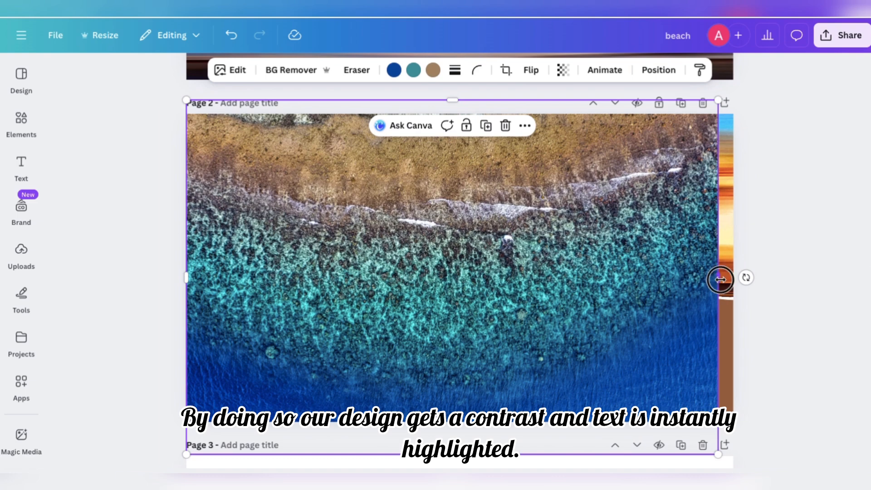
drag(720, 279, 768, 277)
Send the ocean photo behind the cut-out sunset image and shift it slightly upwards beneath the lettering.
click(550, 125)
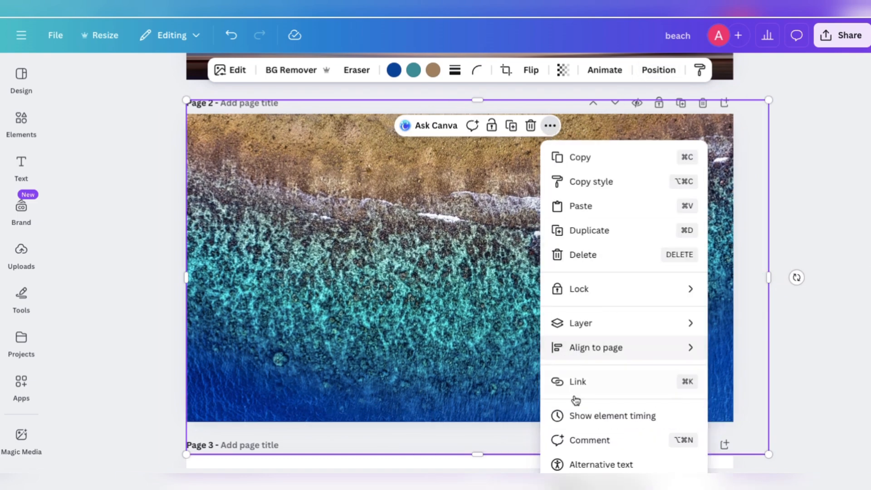
mouse_move(579, 323)
click(767, 371)
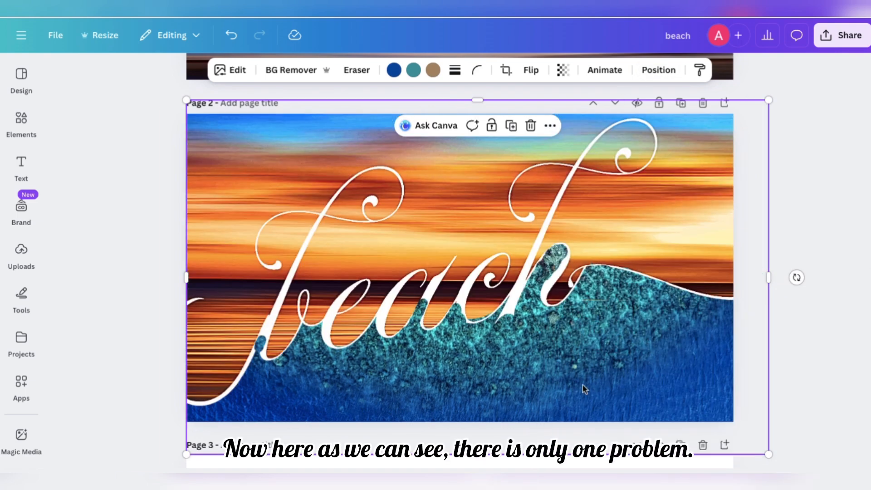
drag(584, 389, 564, 356)
click(367, 371)
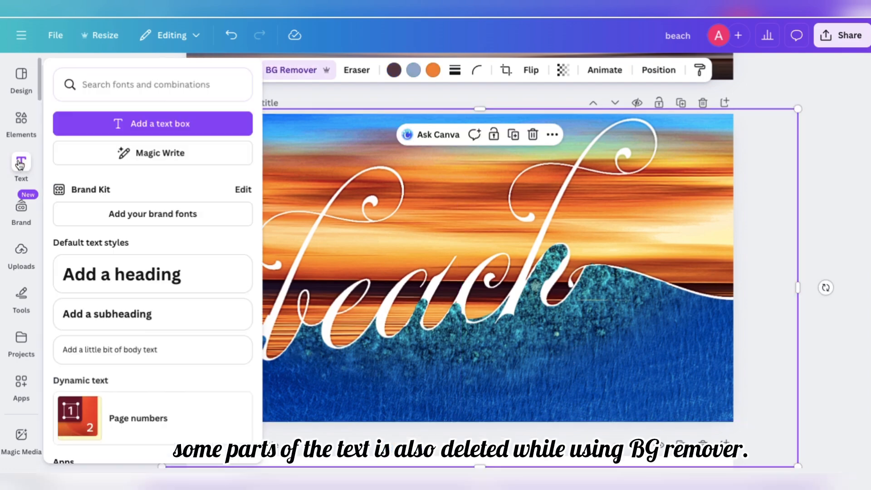
Copy the beach text together with its two flourish lines from page 1 and paste them onto page 2.
scroll(368, 216, up, 3)
scroll(359, 204, up, 3)
click(345, 181)
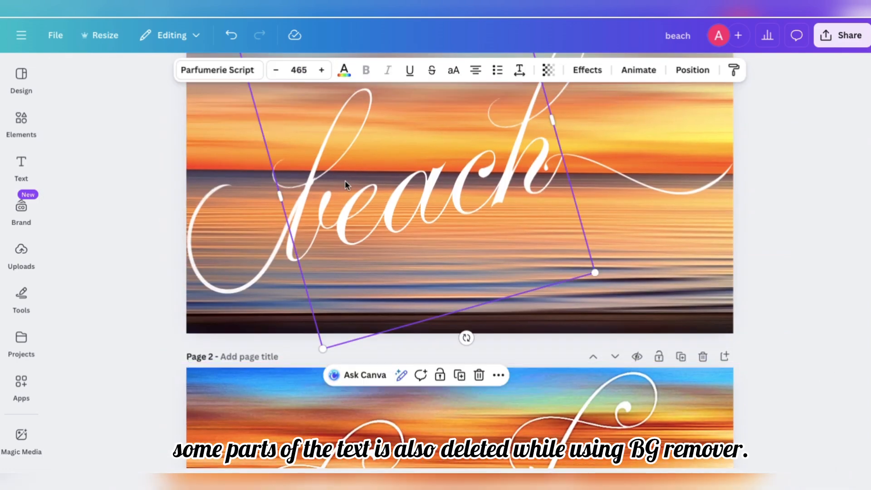
shift+click(232, 274)
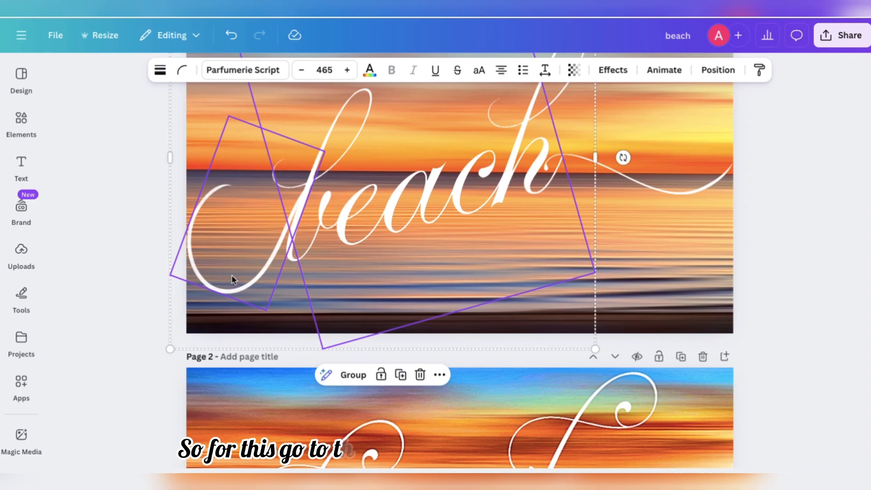
shift+click(661, 189)
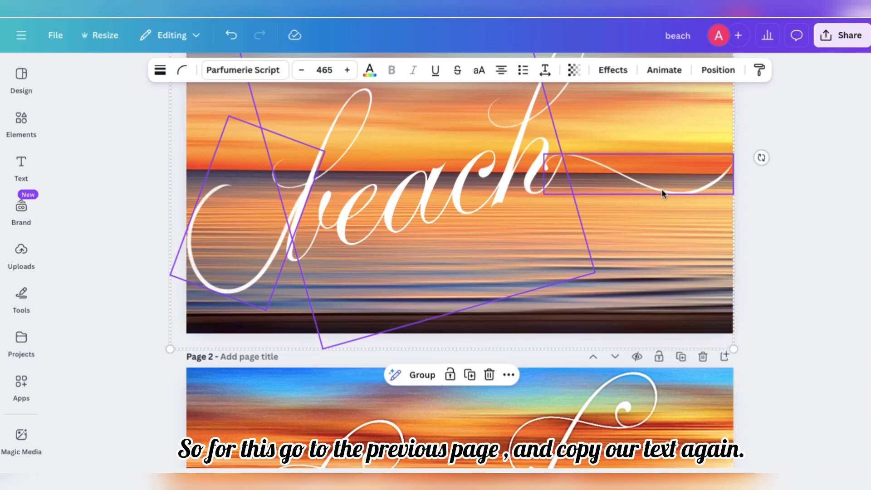
scroll(655, 394, down, 5)
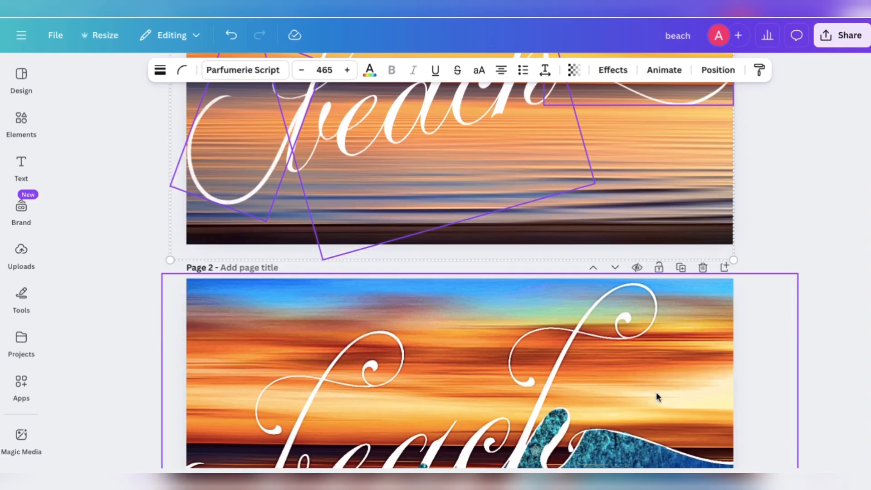
click(599, 331)
key(ctrl+v)
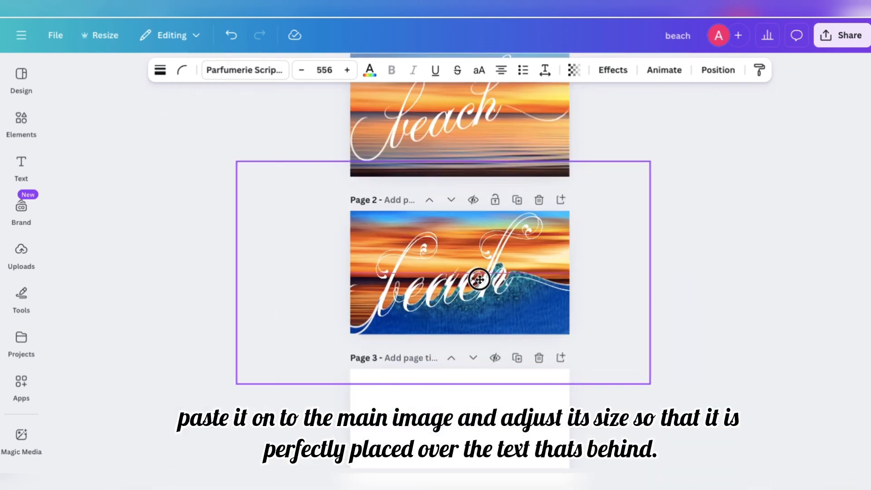
Scale the pasted lettering group to font size 540 and place it exactly over the beach lettering in the sunset image.
drag(476, 279, 481, 275)
drag(652, 156, 646, 159)
drag(237, 379, 242, 378)
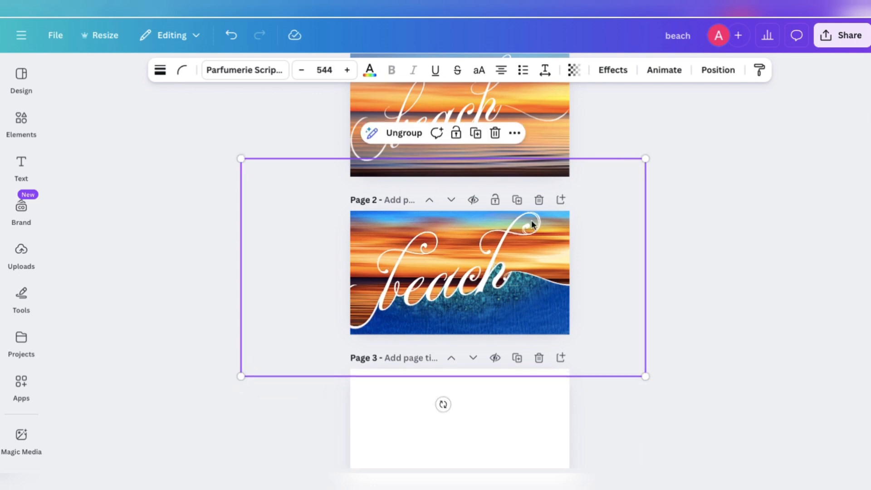
drag(646, 159, 645, 159)
drag(242, 160, 243, 160)
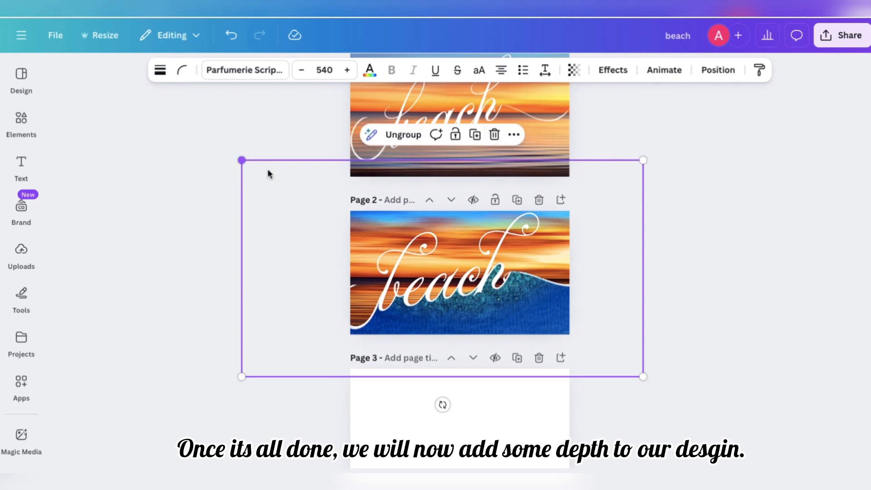
scroll(460, 273, up, 3)
key(Escape)
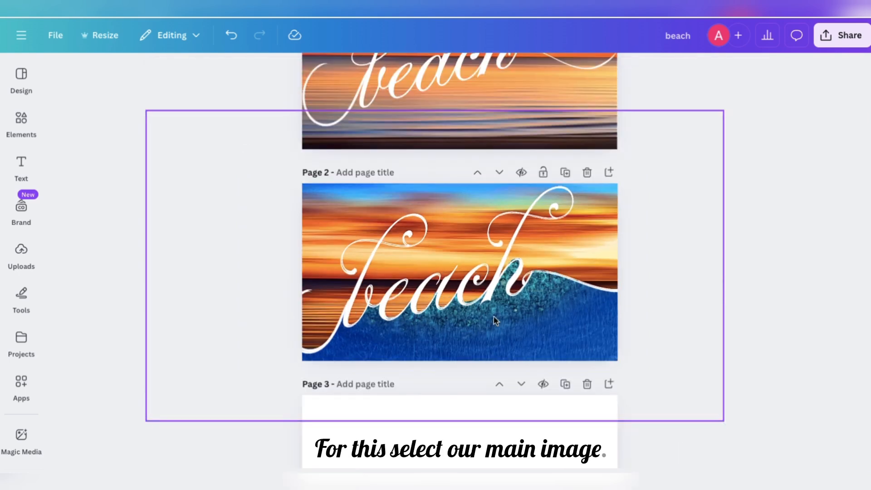
Select the cut-out sunset image's layer on page 2 and apply the Drop shadow effect to it.
click(585, 222)
click(717, 70)
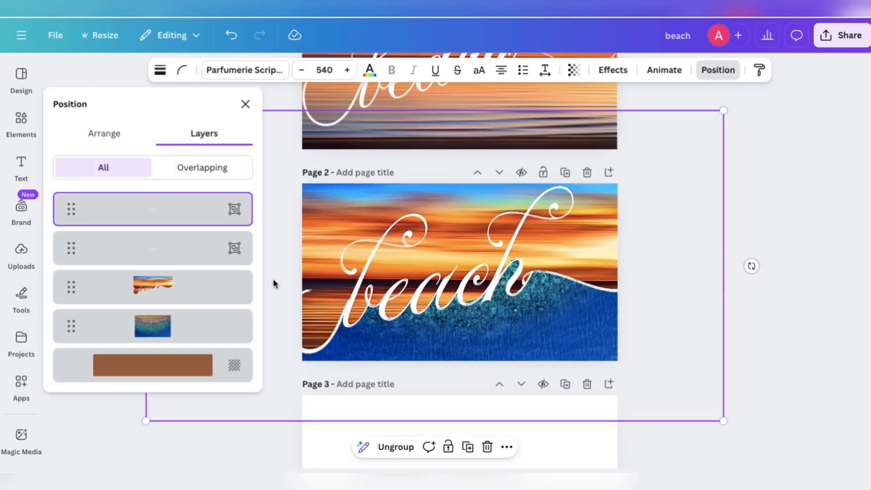
click(194, 297)
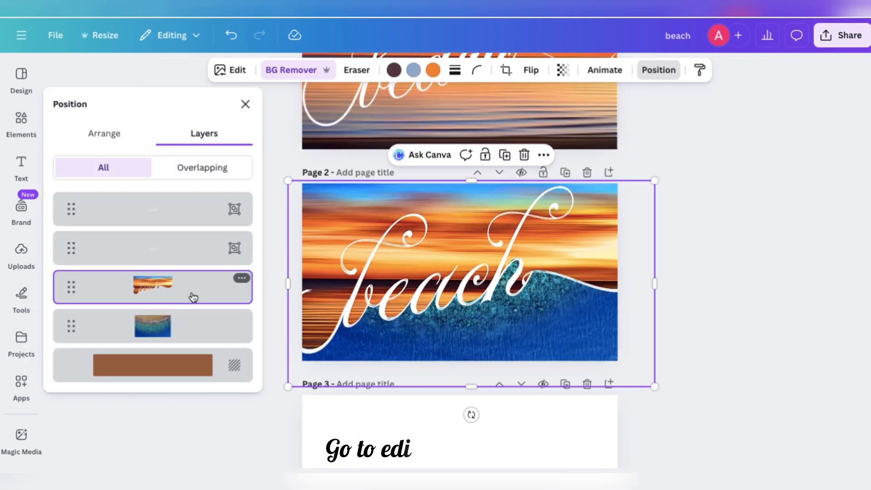
click(237, 78)
scroll(119, 360, down, 4)
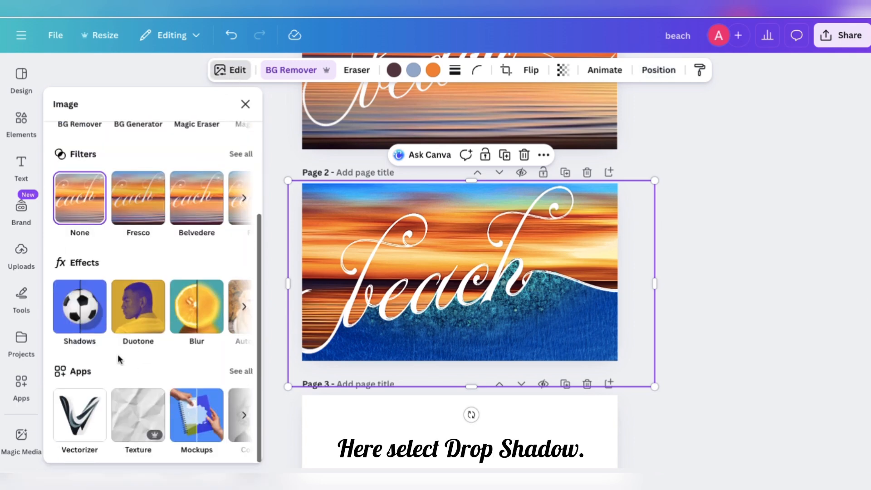
click(77, 318)
click(157, 245)
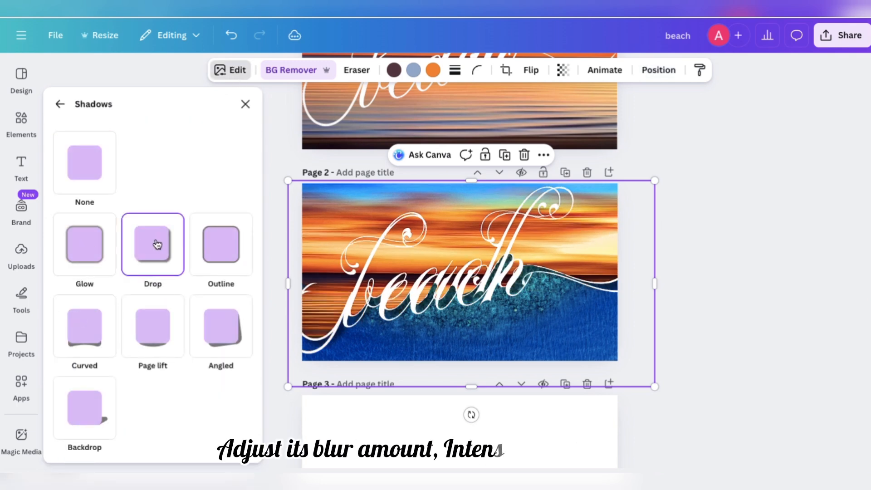
Set the sunset image's drop shadow to an intensity of 70 and a blur amount of 50.
scroll(149, 404, down, 5)
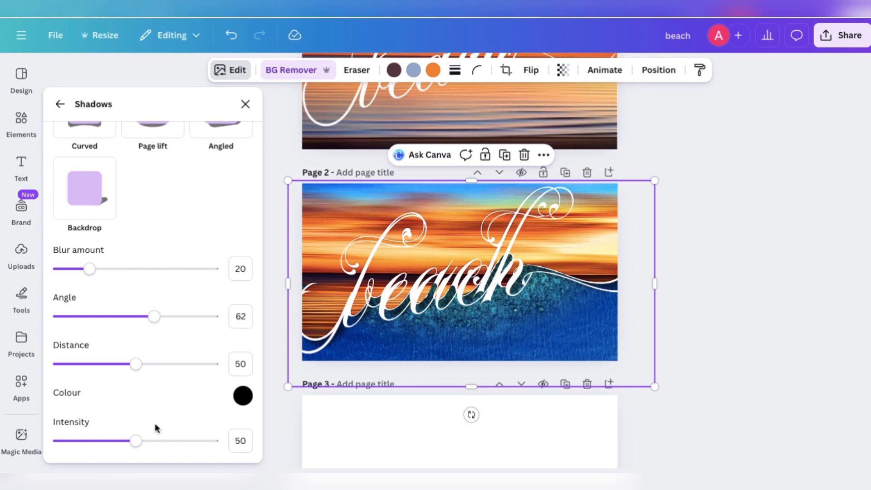
drag(137, 442, 201, 441)
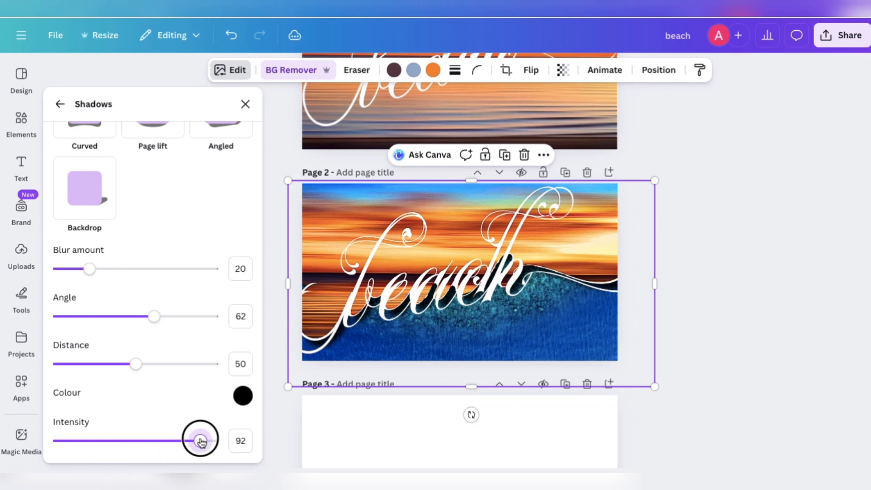
drag(91, 272, 137, 278)
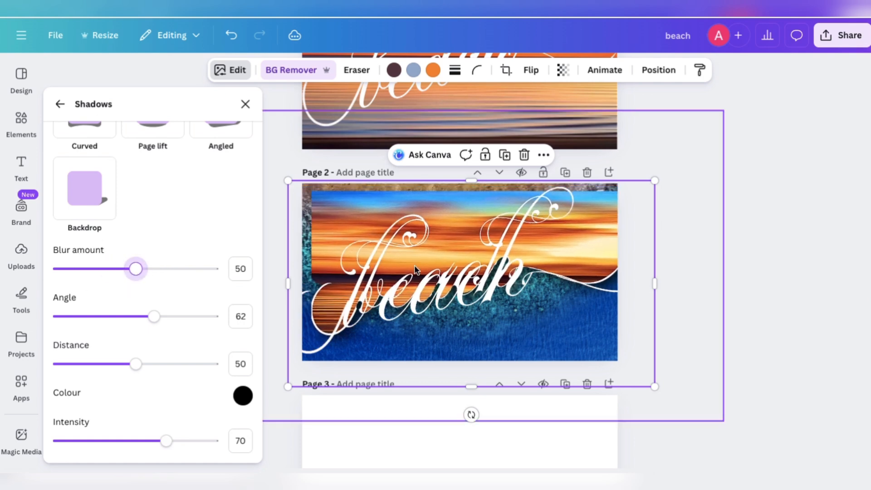
Set the sunset image's drop shadow to an angle of 66 and a distance of 68.
mouse_move(160, 321)
mouse_down()
mouse_move(150, 317)
mouse_move(160, 315)
mouse_up()
drag(137, 369, 164, 366)
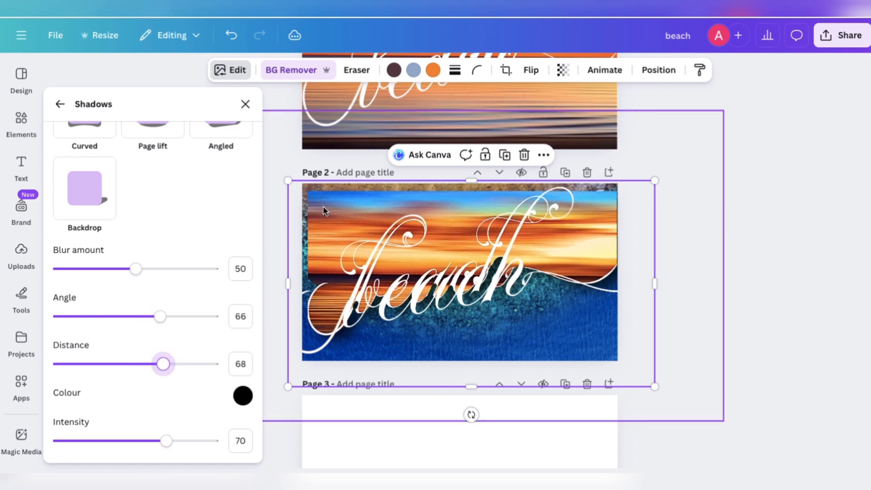
click(245, 104)
Select the cut-out sunset image's layer, then enlarge and shift the image so it reaches the upper and side edges of page 2.
click(344, 233)
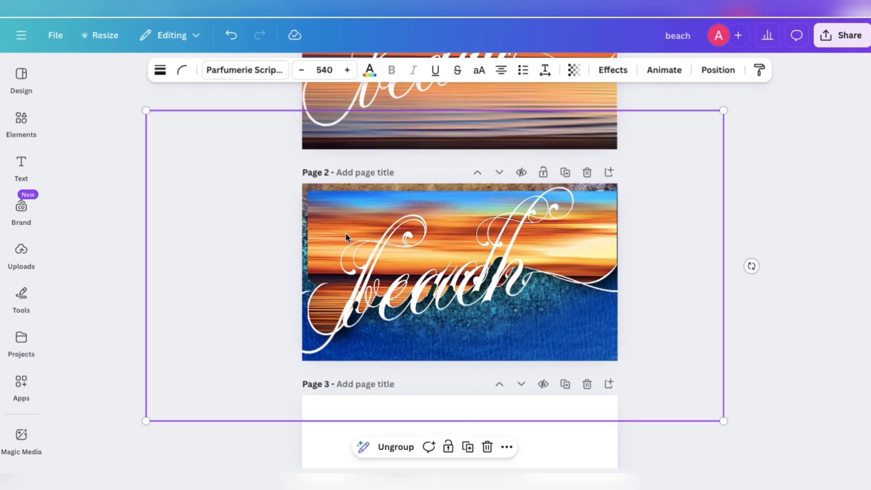
click(686, 73)
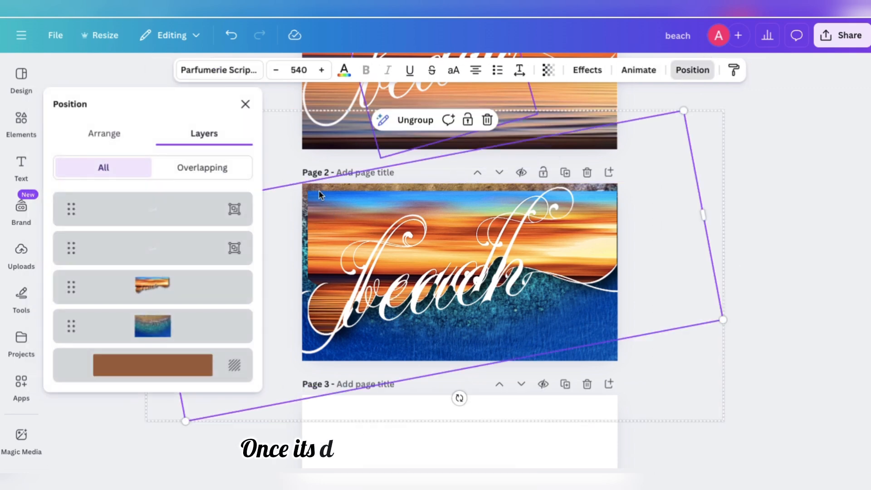
click(218, 283)
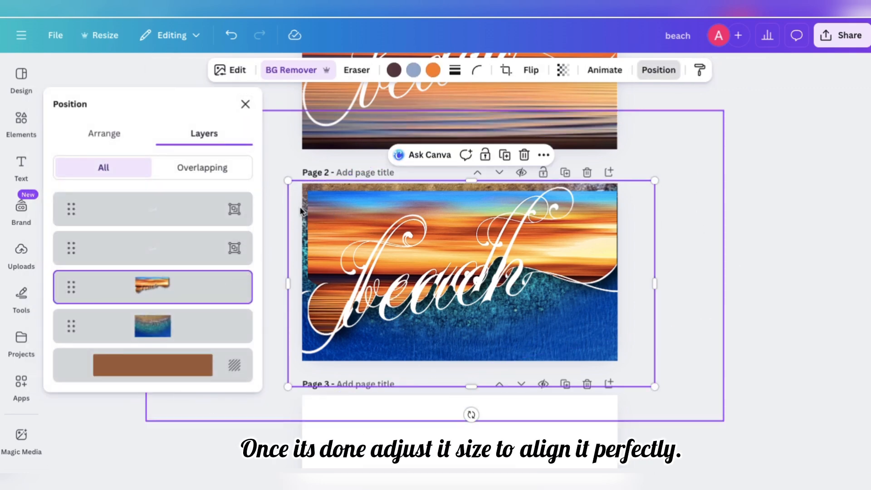
drag(288, 181, 277, 173)
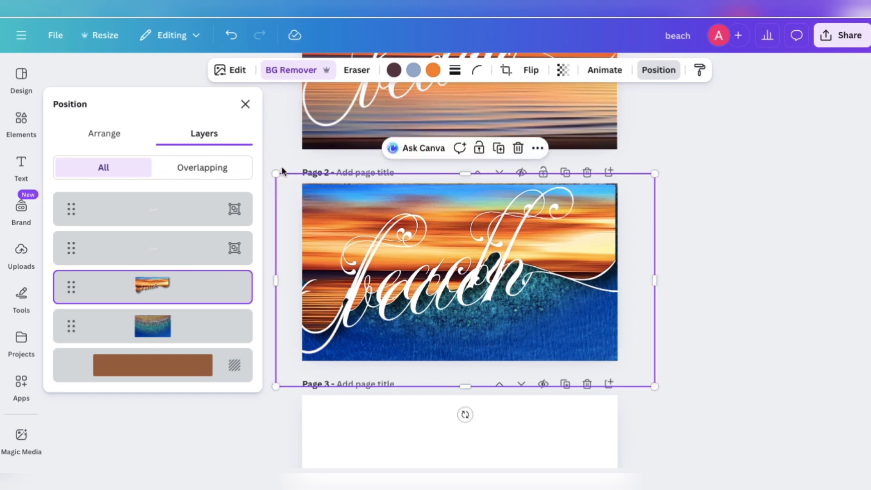
drag(656, 172, 667, 166)
drag(598, 218, 615, 223)
mouse_move(292, 175)
mouse_down()
mouse_move(267, 136)
mouse_move(276, 170)
mouse_up()
Delete the lower of the two lettering group layers on page 2 and select the remaining lettering group.
click(248, 248)
key(Delete)
click(185, 199)
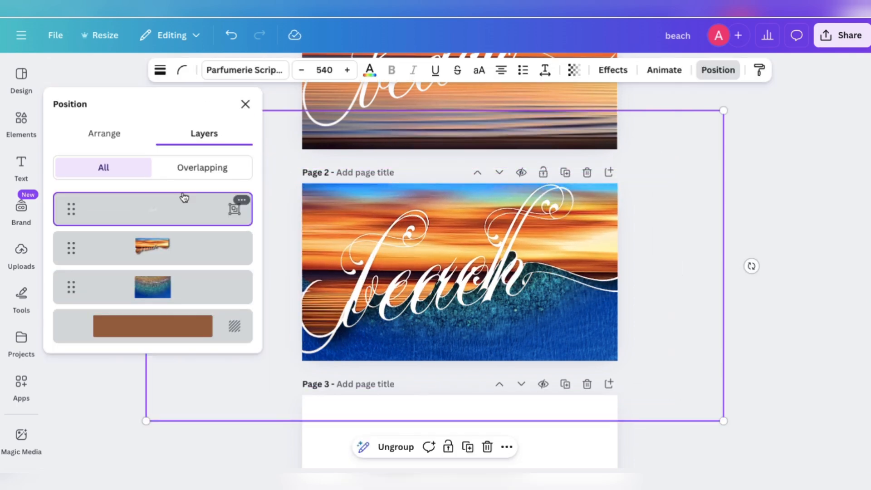
Scale the beach text within the lettering group to font size 525 and shift it toward the lettering edge of the sunset cut-out.
click(354, 289)
mouse_move(684, 110)
mouse_down()
mouse_move(685, 95)
mouse_move(685, 109)
mouse_up()
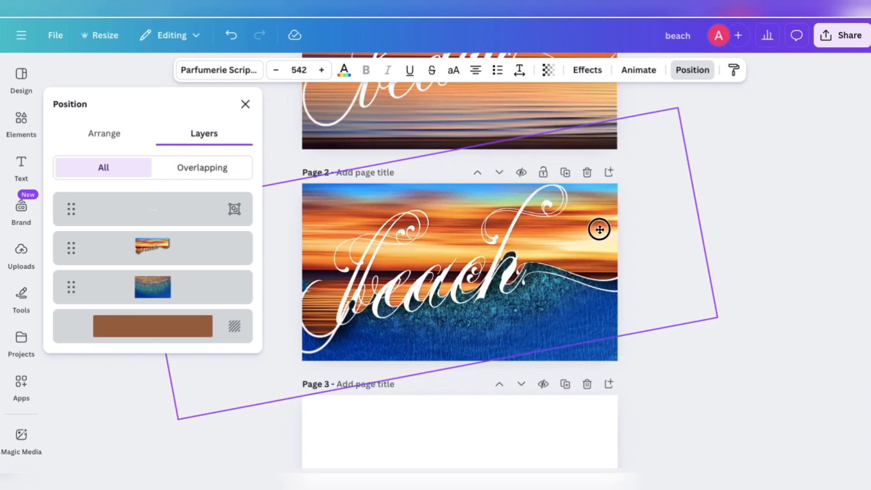
drag(723, 320, 709, 314)
drag(430, 206, 449, 203)
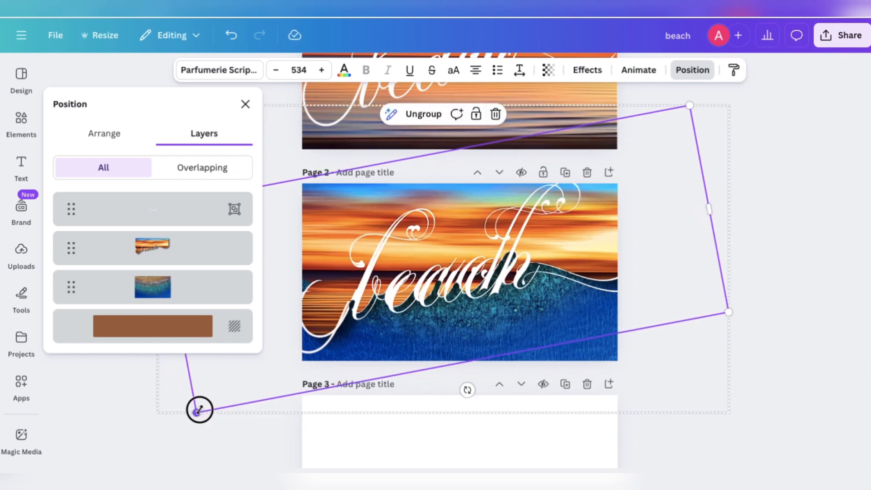
drag(198, 411, 205, 407)
drag(532, 212, 519, 215)
mouse_move(678, 108)
mouse_down()
mouse_move(668, 104)
mouse_move(676, 109)
mouse_up()
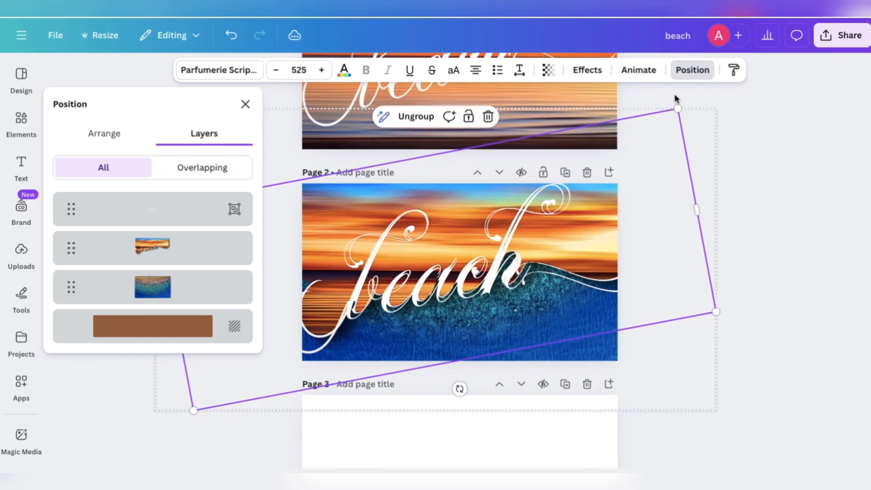
Fine-tune the beach text's size and position until it exactly covers the lettering edge of the sunset cut-out.
mouse_move(192, 411)
mouse_down()
mouse_move(201, 401)
mouse_move(192, 404)
mouse_up()
drag(481, 308, 480, 304)
drag(679, 108, 670, 111)
scroll(743, 290, up, 1)
drag(706, 322, 707, 322)
mouse_move(509, 282)
mouse_down()
mouse_move(498, 282)
mouse_move(518, 286)
mouse_up()
click(245, 104)
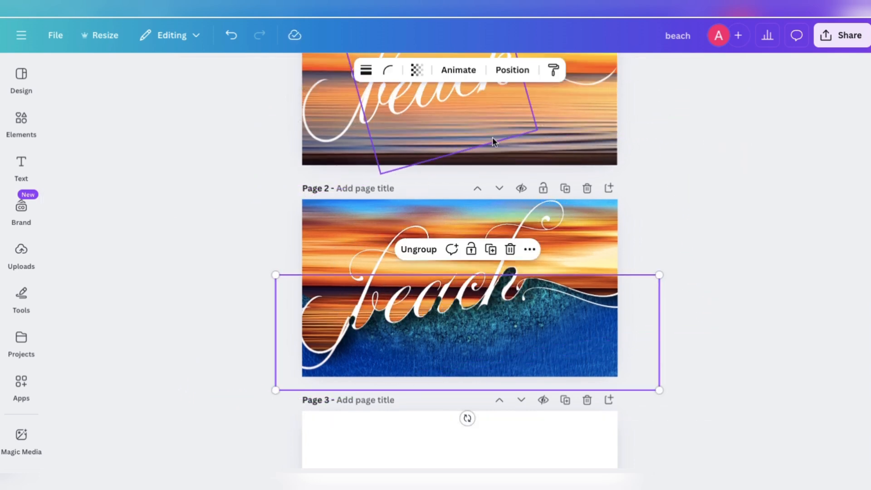
Select the cut-out sunset image's layer on page 2 and duplicate it.
click(596, 197)
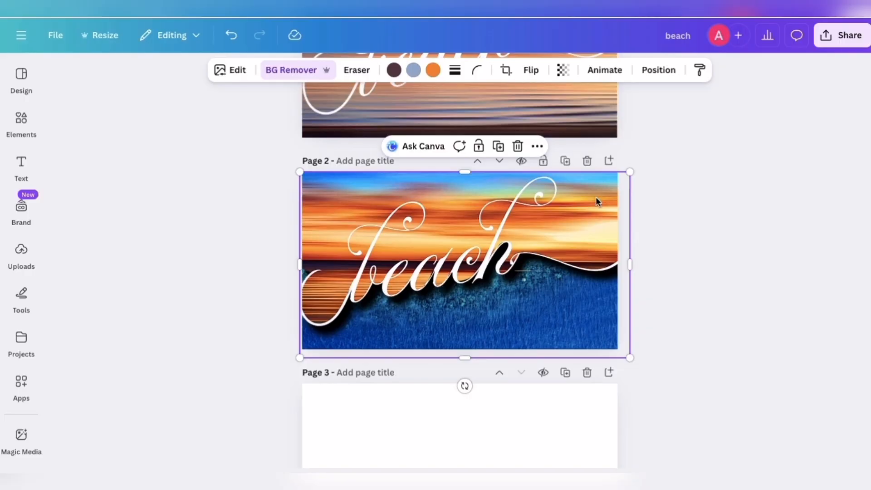
key(Escape)
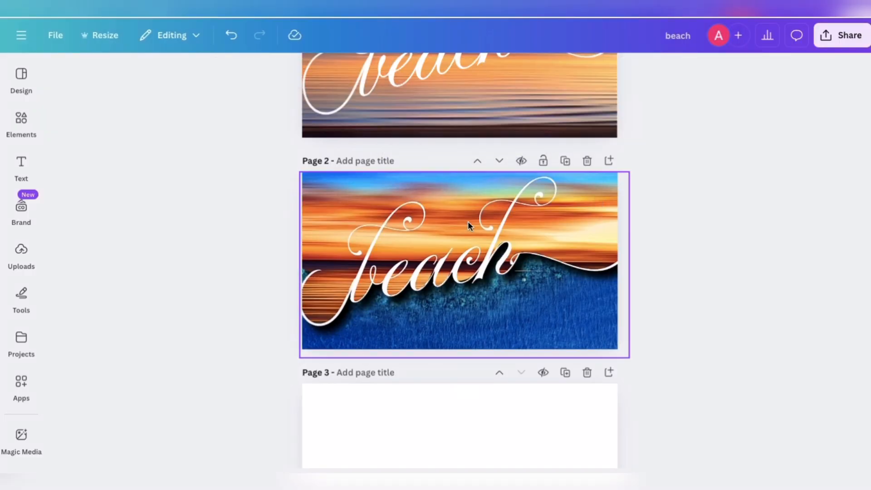
click(588, 200)
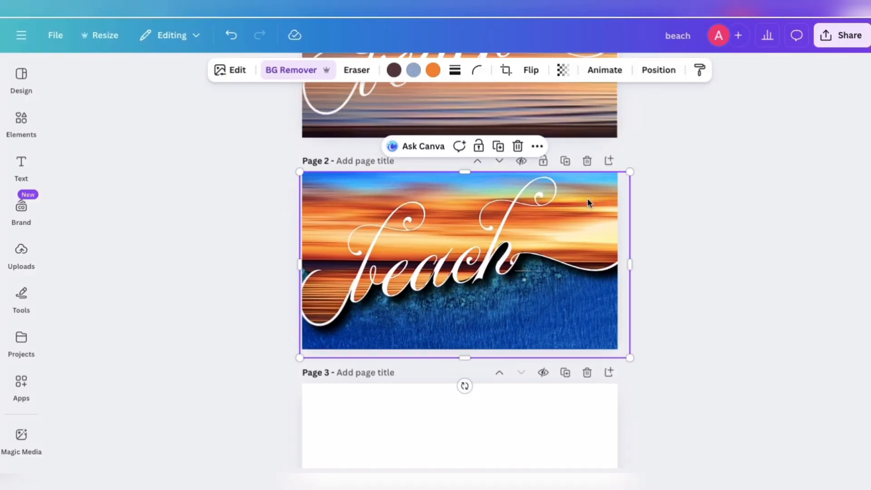
click(660, 70)
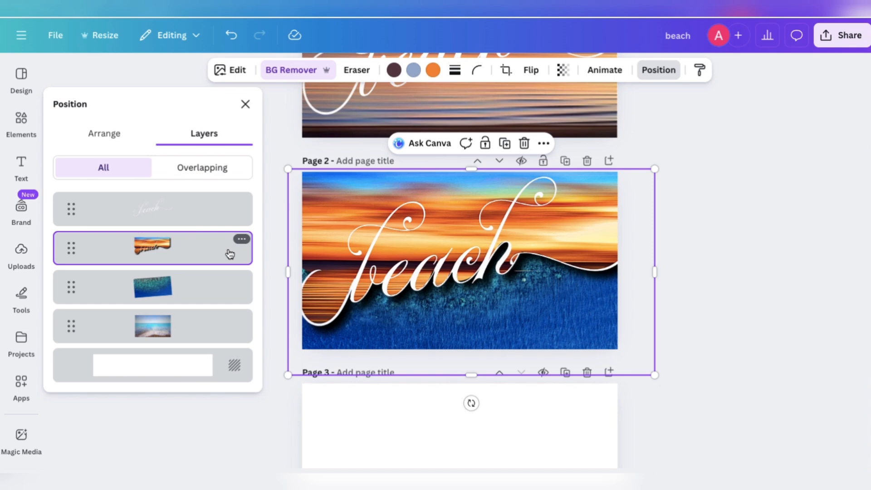
click(504, 143)
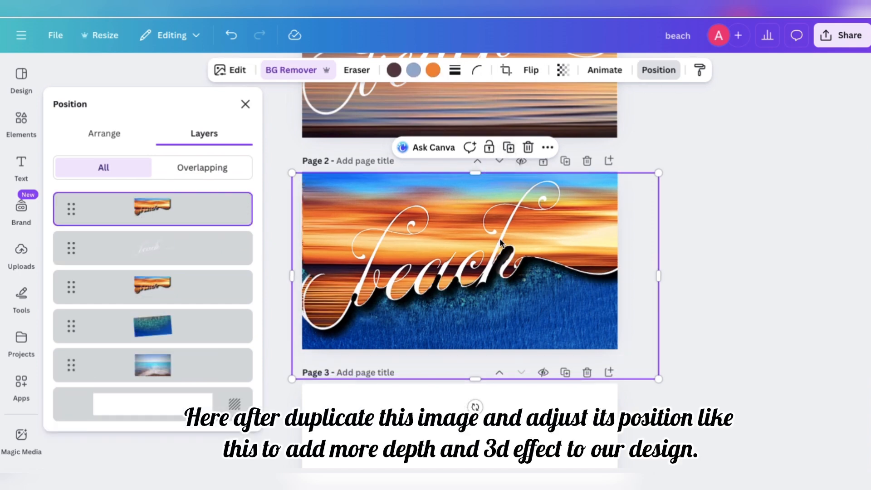
Place the duplicate sunset image's layer directly beneath the lettering layer and align the copy over the original image.
mouse_move(499, 238)
mouse_down()
mouse_move(504, 328)
mouse_move(537, 292)
mouse_move(517, 243)
mouse_move(499, 238)
mouse_up()
drag(164, 214, 173, 277)
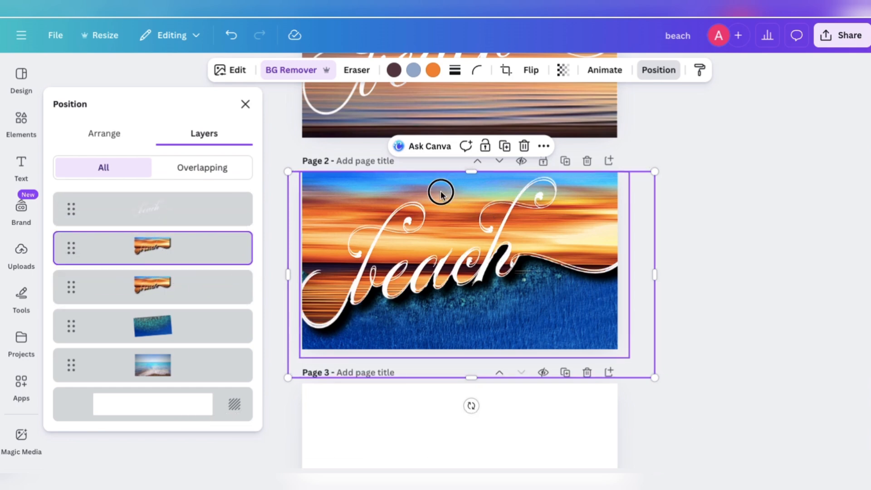
drag(439, 188, 439, 187)
click(764, 248)
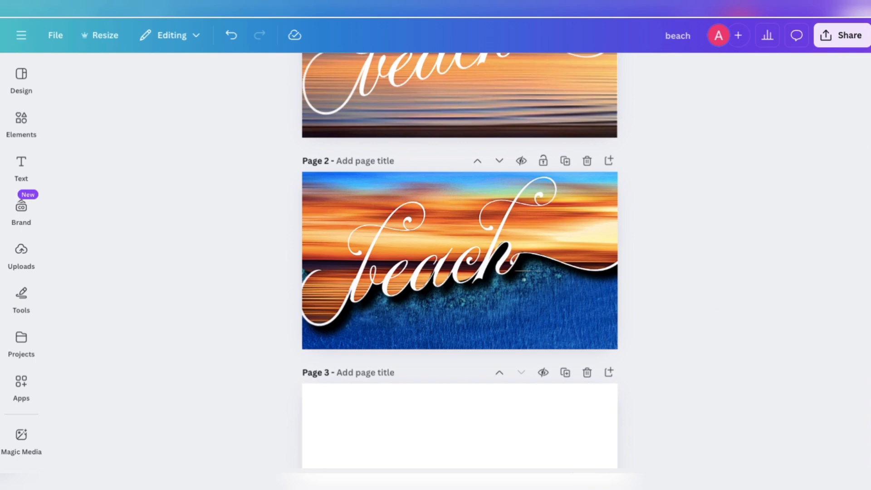
key(ctrl+plus)
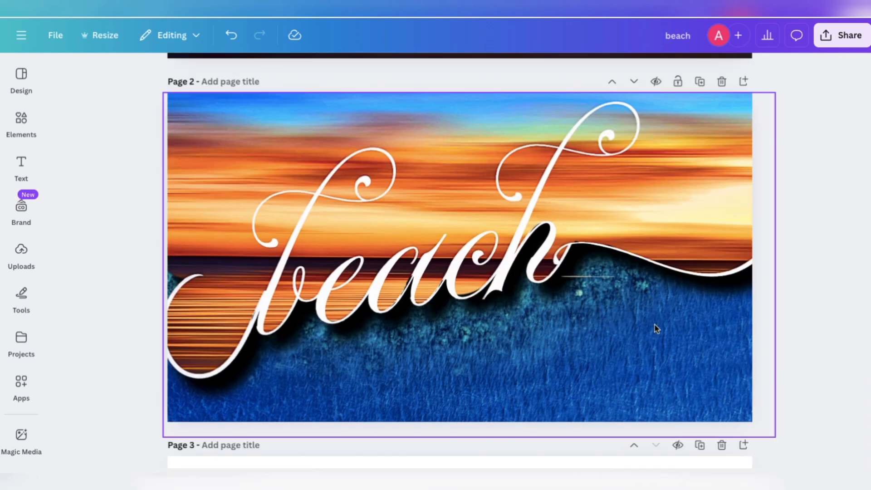
click(688, 344)
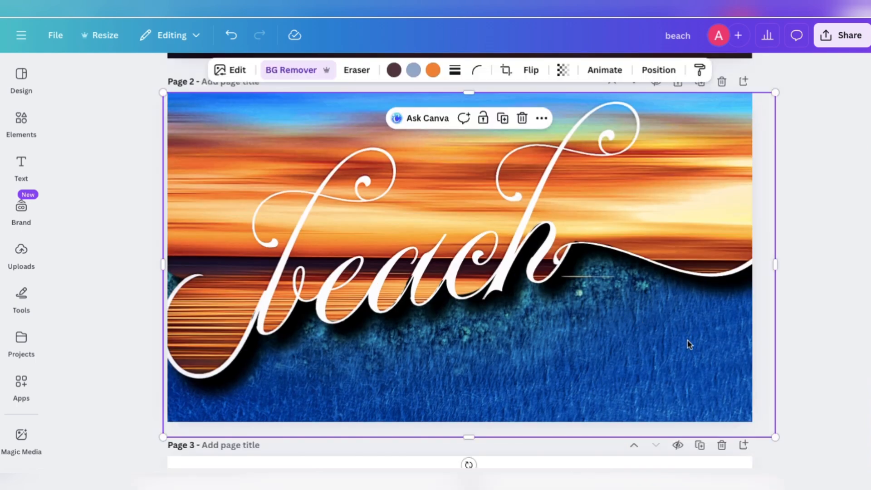